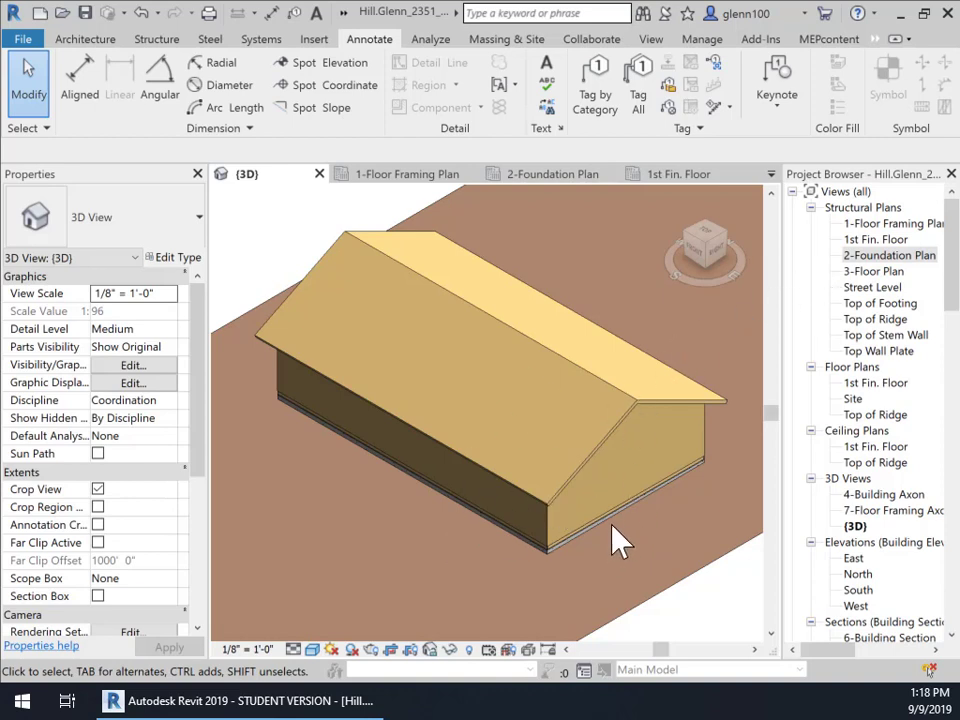
Step: Open the 2-Foundation Plan structural plan and review its footing, pier and beam layout
right_click(898, 256)
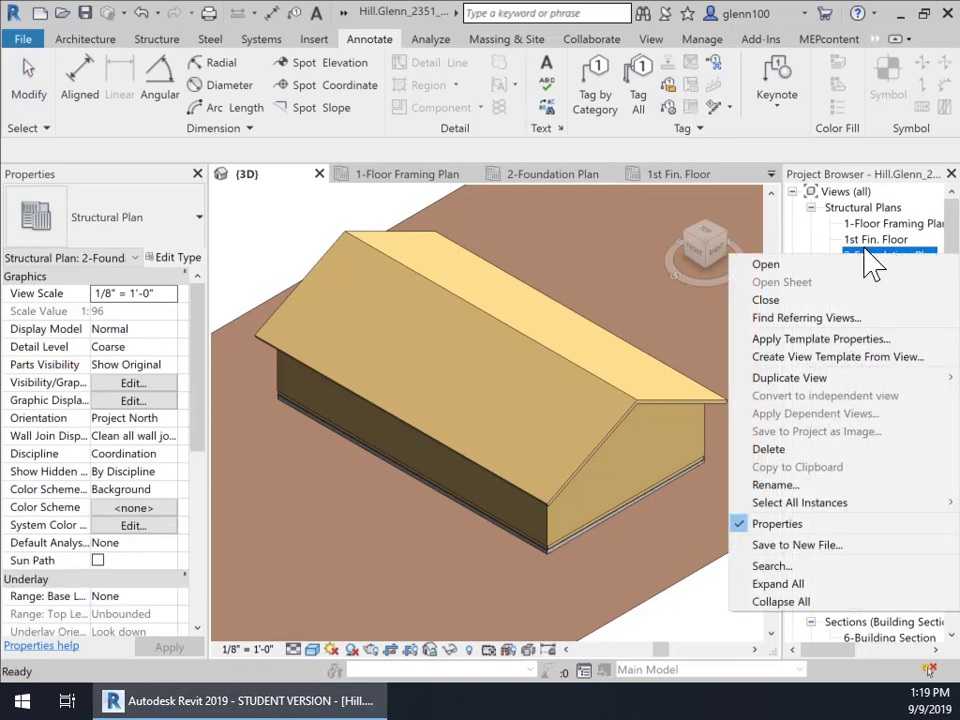
click(868, 264)
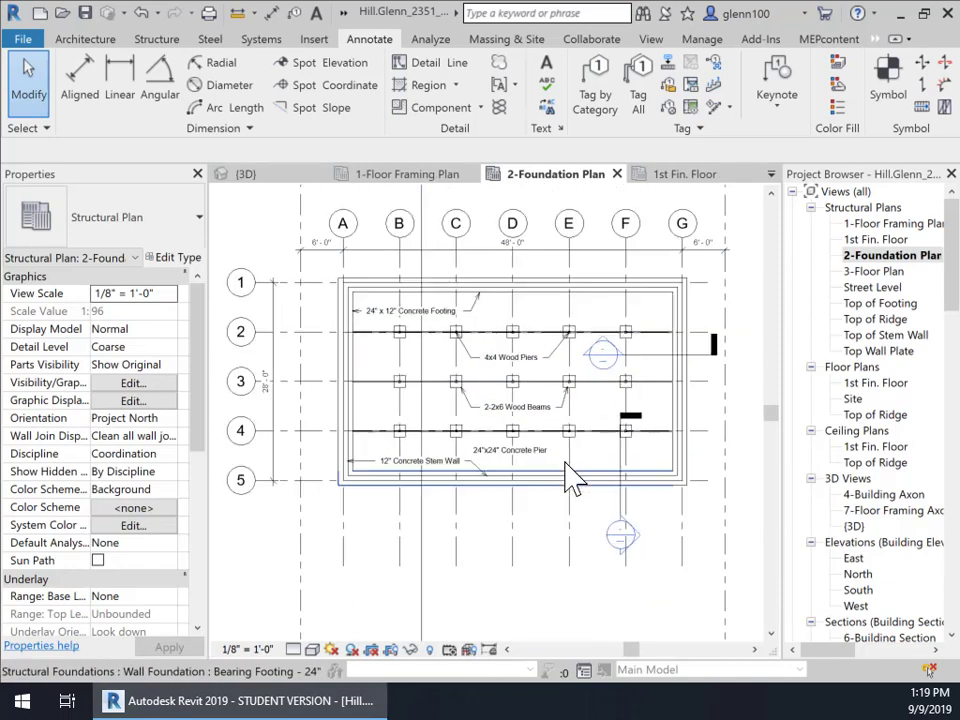
mouse_move(568, 467)
middle_down()
mouse_move(555, 488)
mouse_move(565, 474)
middle_up()
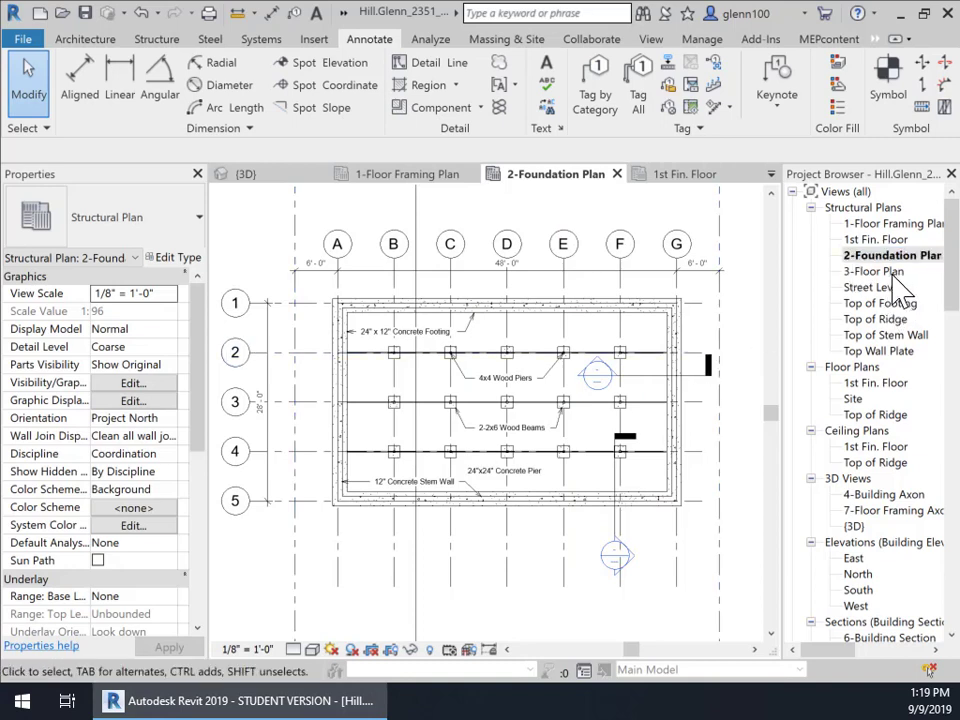
Step: Duplicate the Top of Stem Wall structural plan with detailing
click(861, 339)
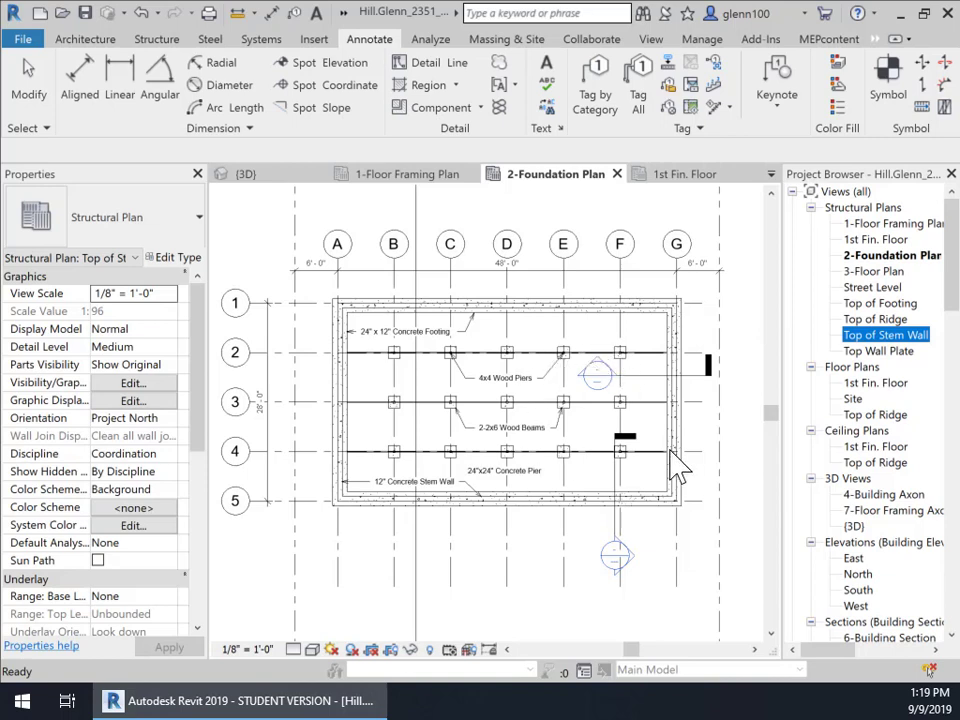
right_click(882, 341)
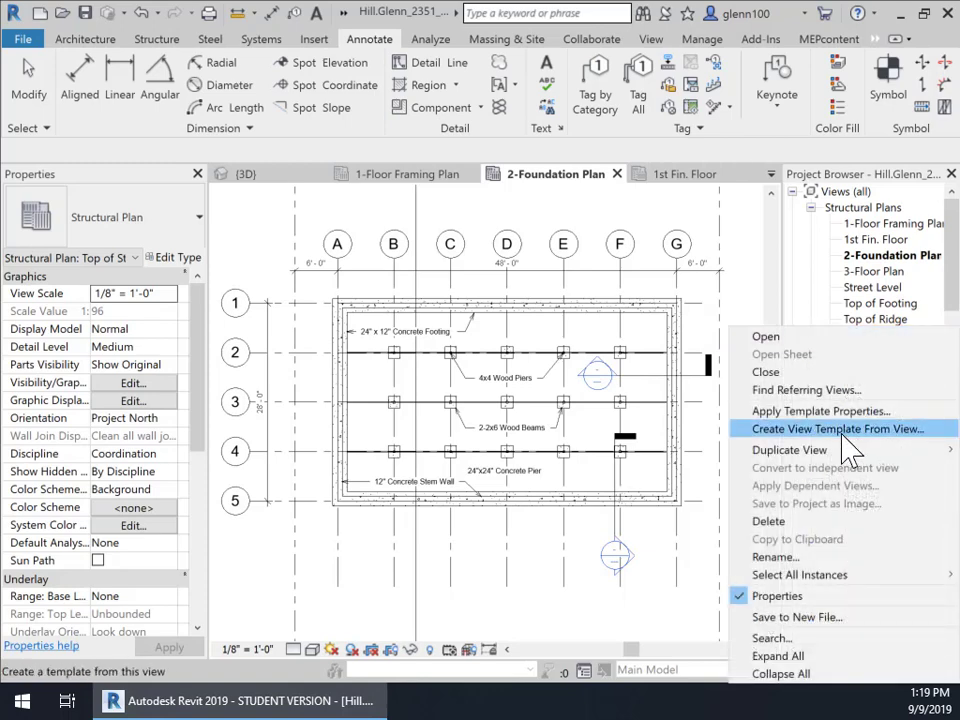
mouse_move(880, 462)
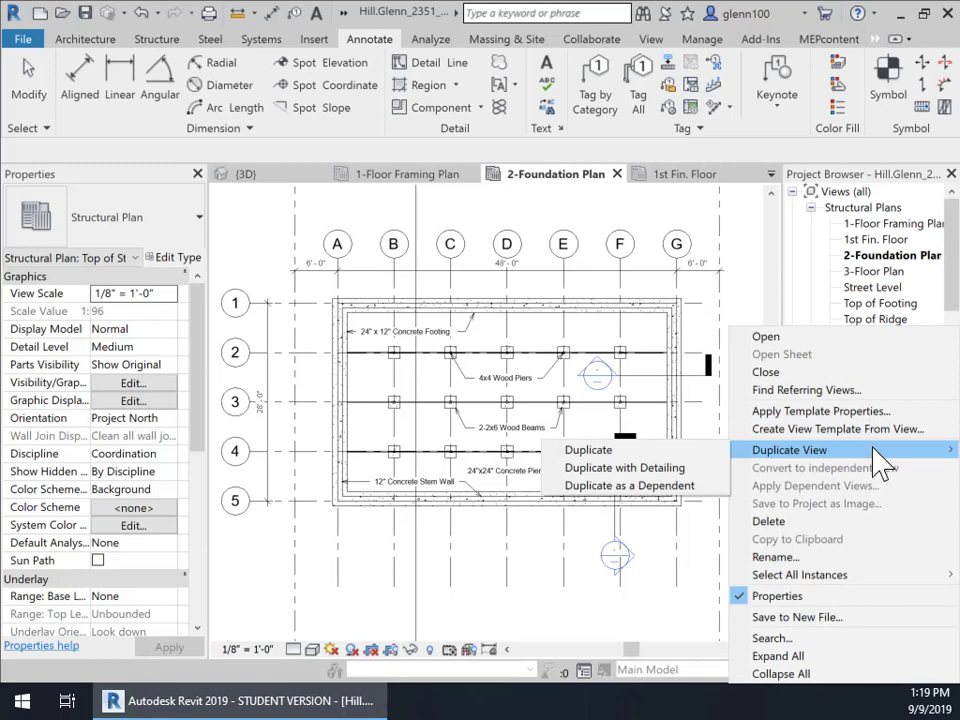
click(624, 468)
scroll(520, 440, down, 2)
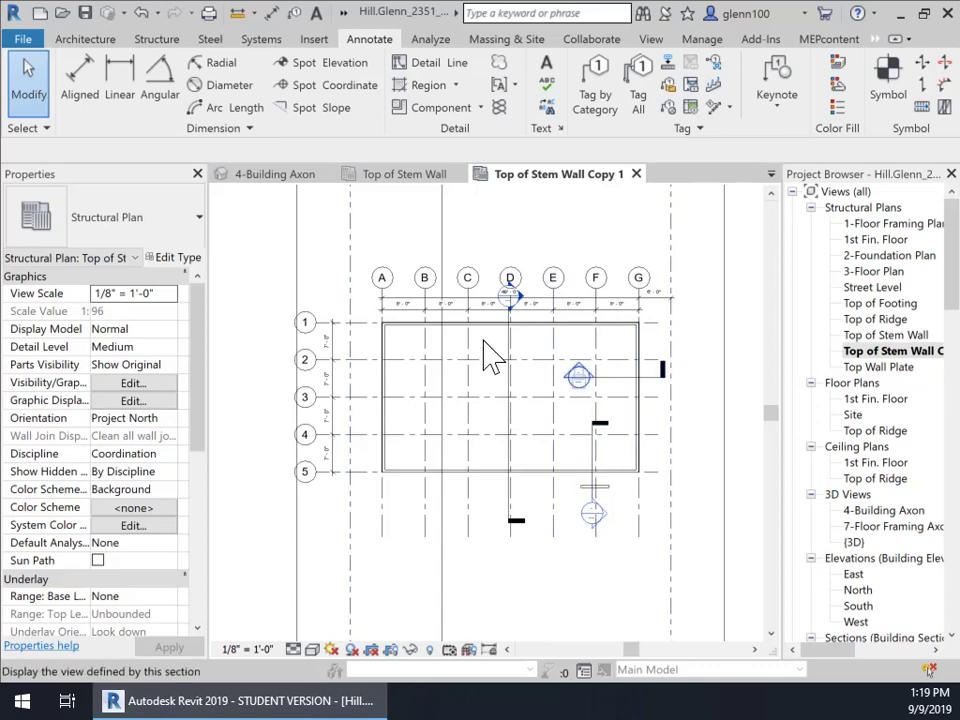
Step: Set the cut plane offset to -4" in the view range of the duplicated stem wall plan
scroll(133, 545, down, 3)
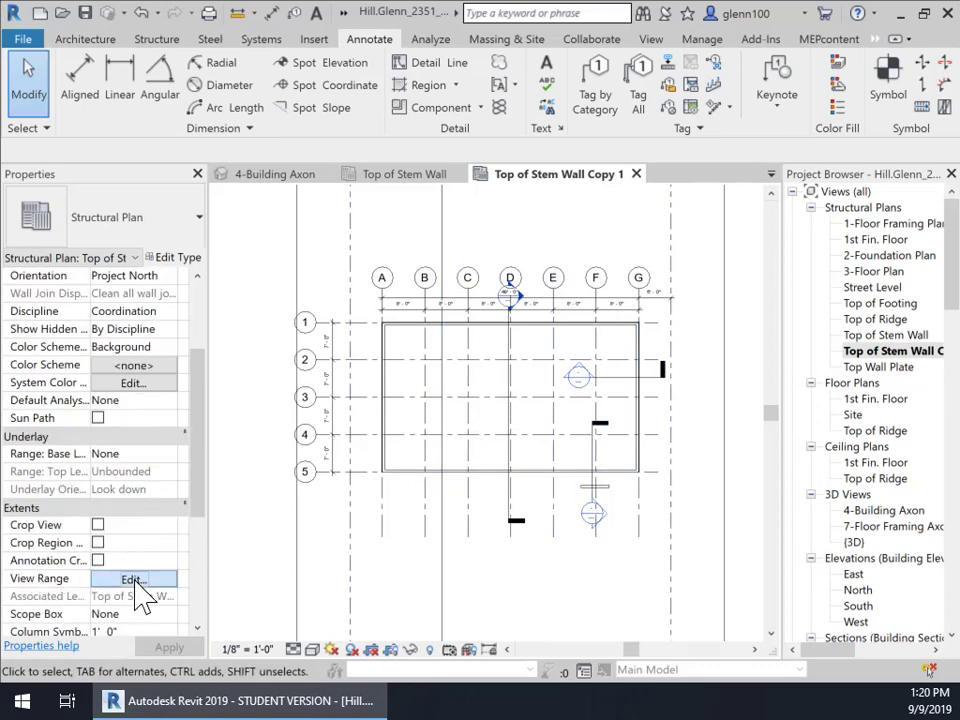
click(136, 582)
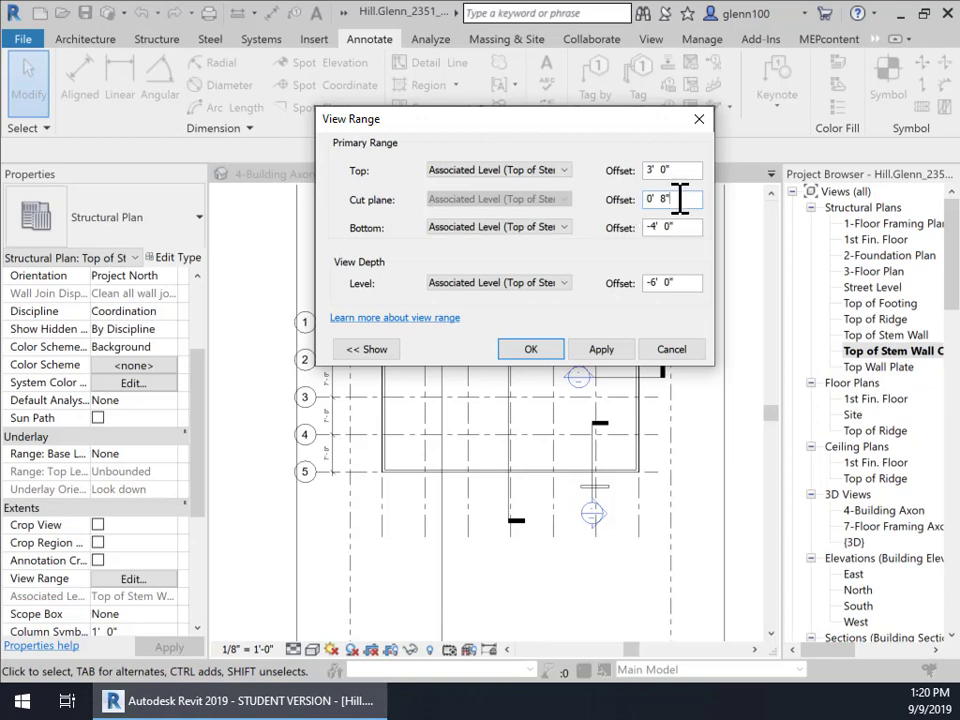
drag(679, 199, 617, 204)
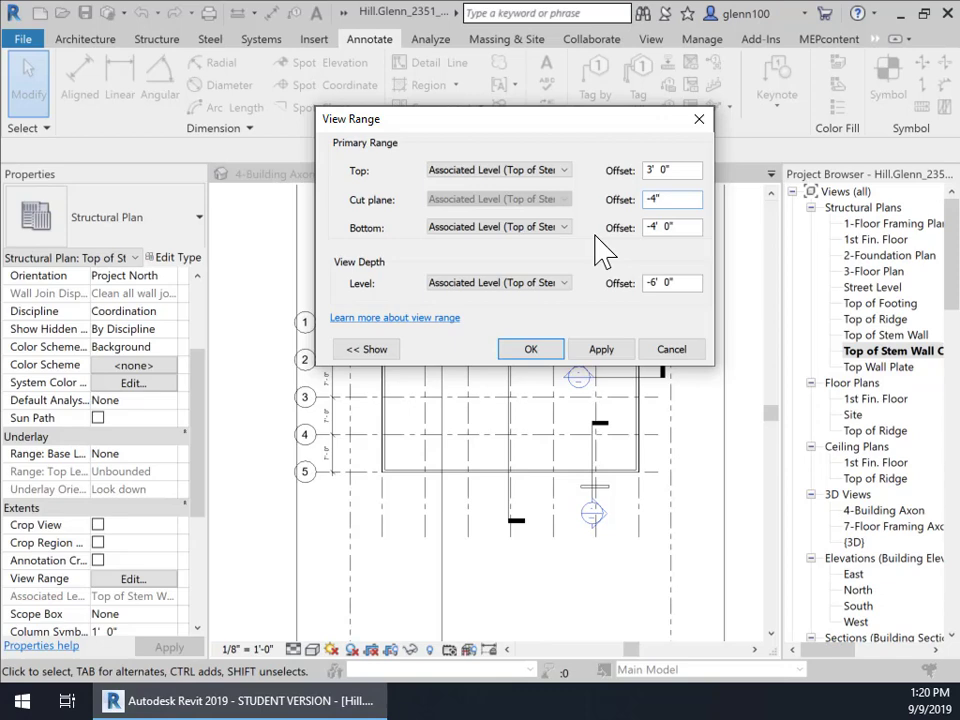
key(Return)
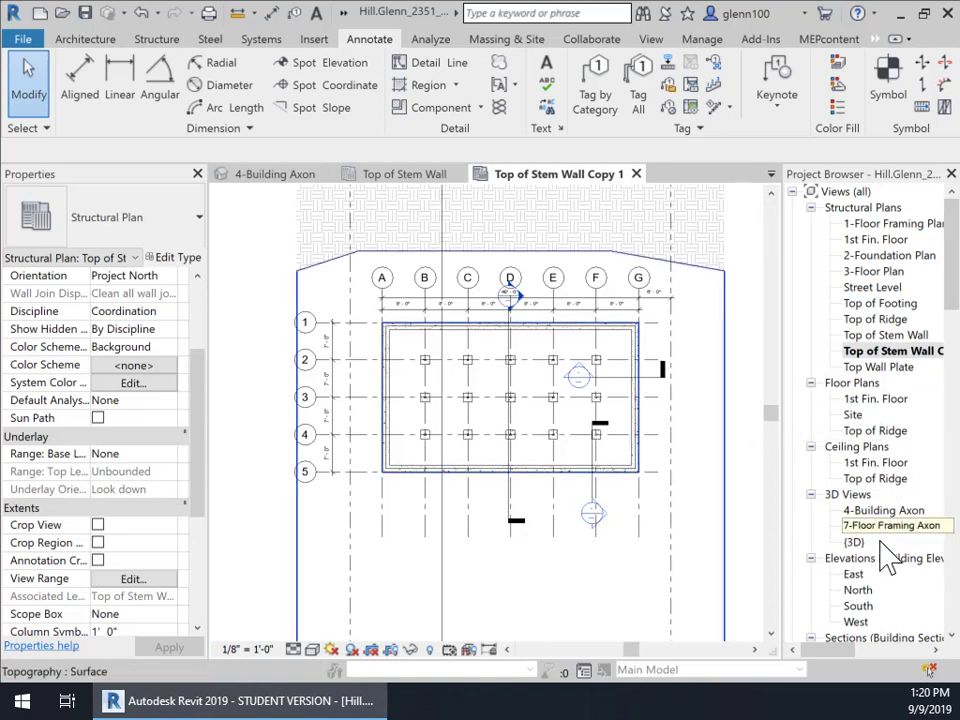
Step: Examine the stem wall and floor framing connection in the 6-Building Section and Wall Section 5 views
scroll(895, 612, down, 5)
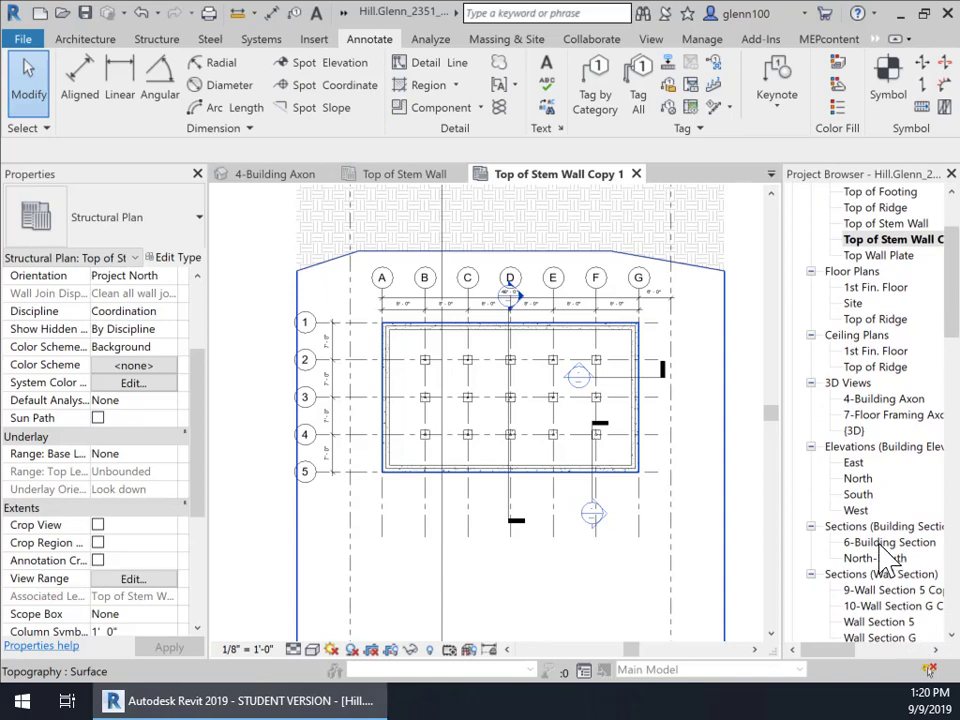
double_click(881, 545)
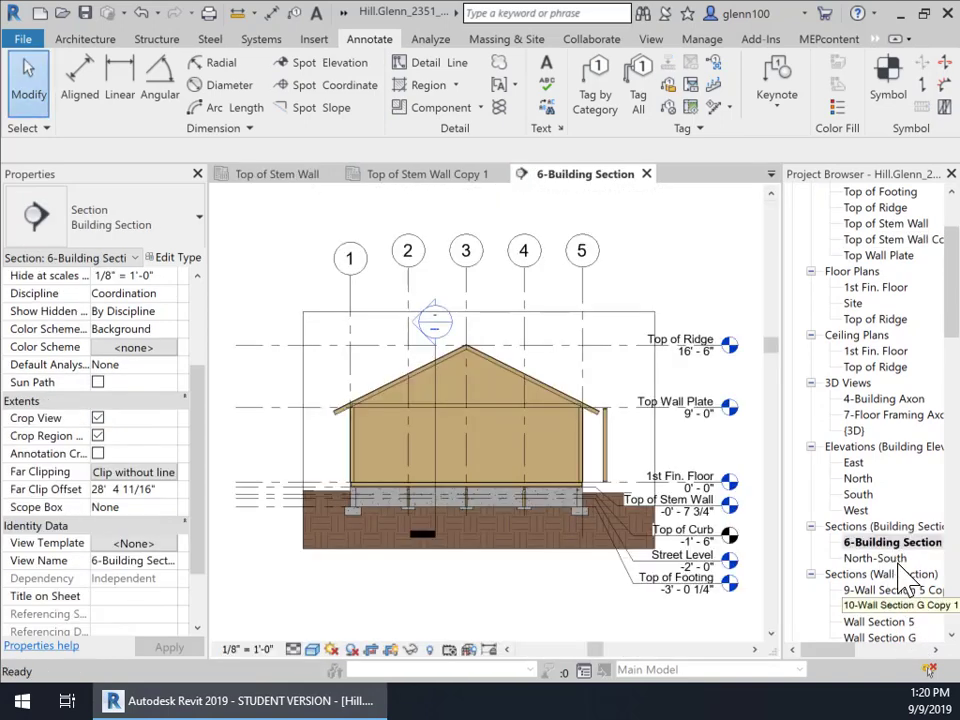
double_click(899, 622)
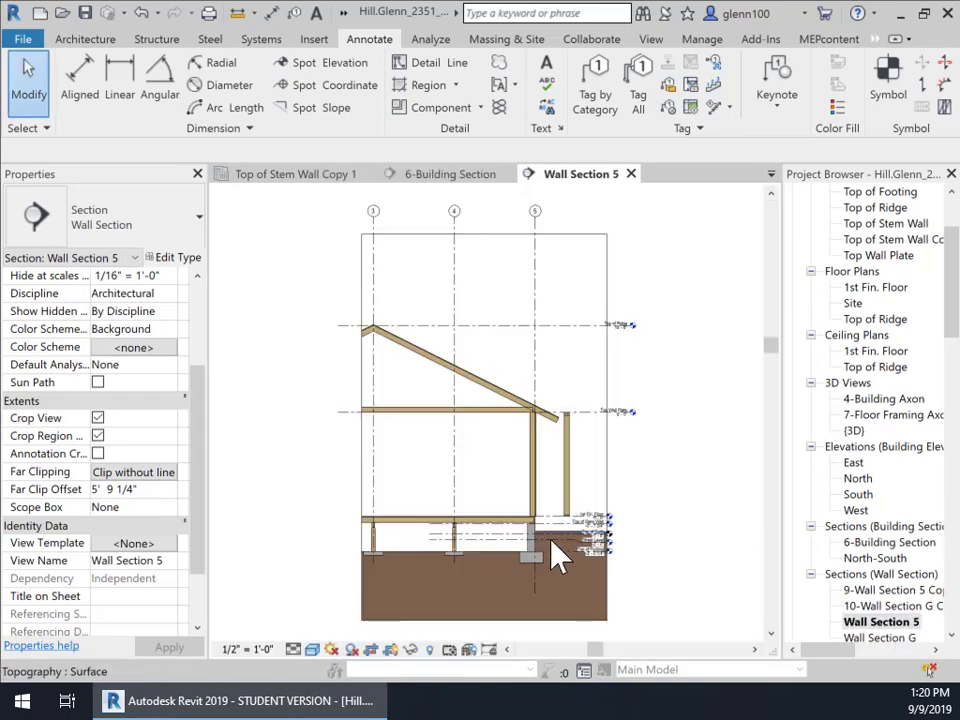
scroll(557, 555, up, 5)
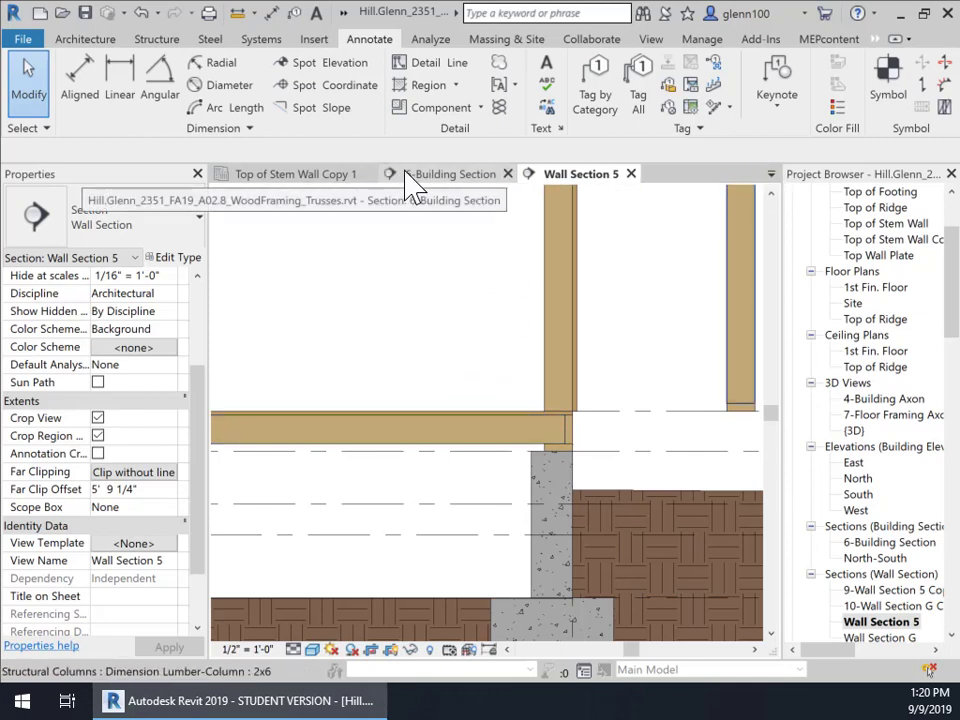
Step: Return to the Top of Stem Wall Copy 1 plan and rename it 2a-Foundation Plan
click(770, 177)
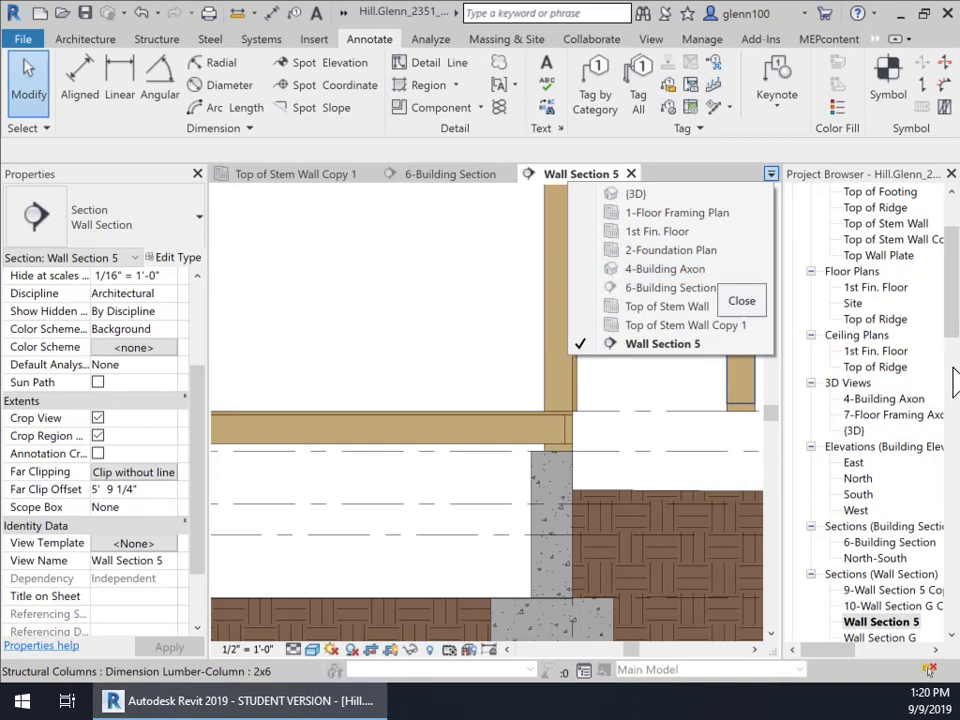
click(714, 326)
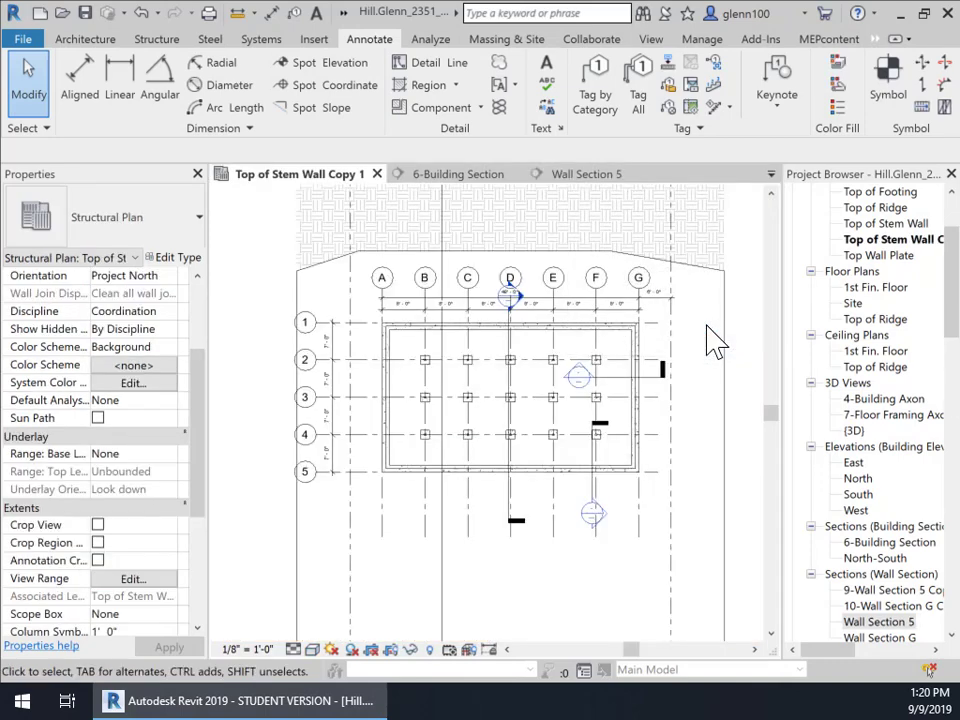
right_click(887, 250)
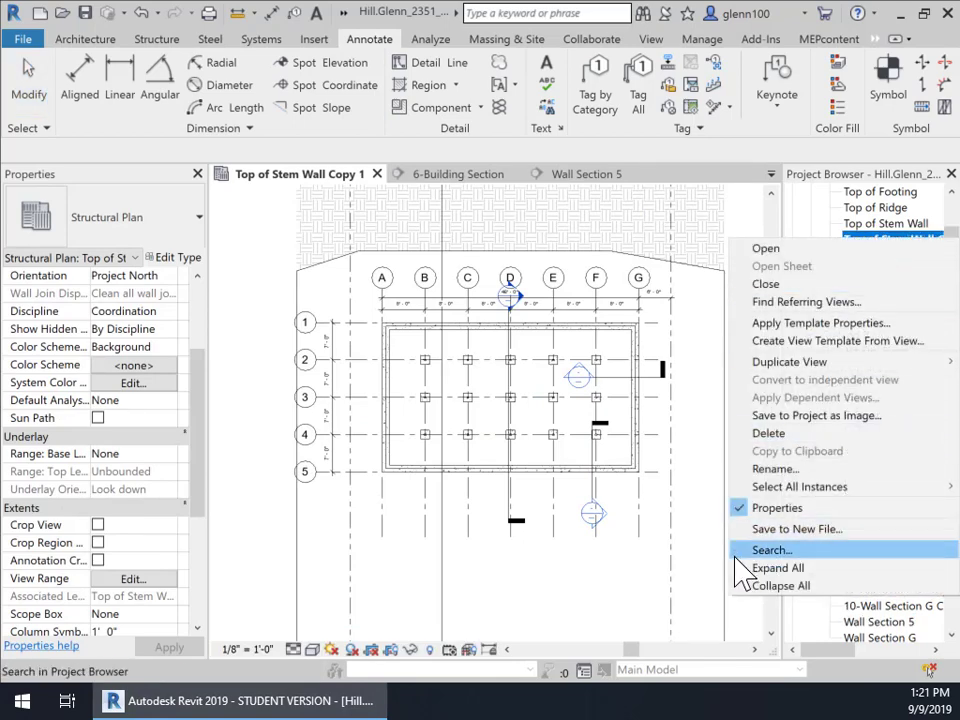
click(783, 476)
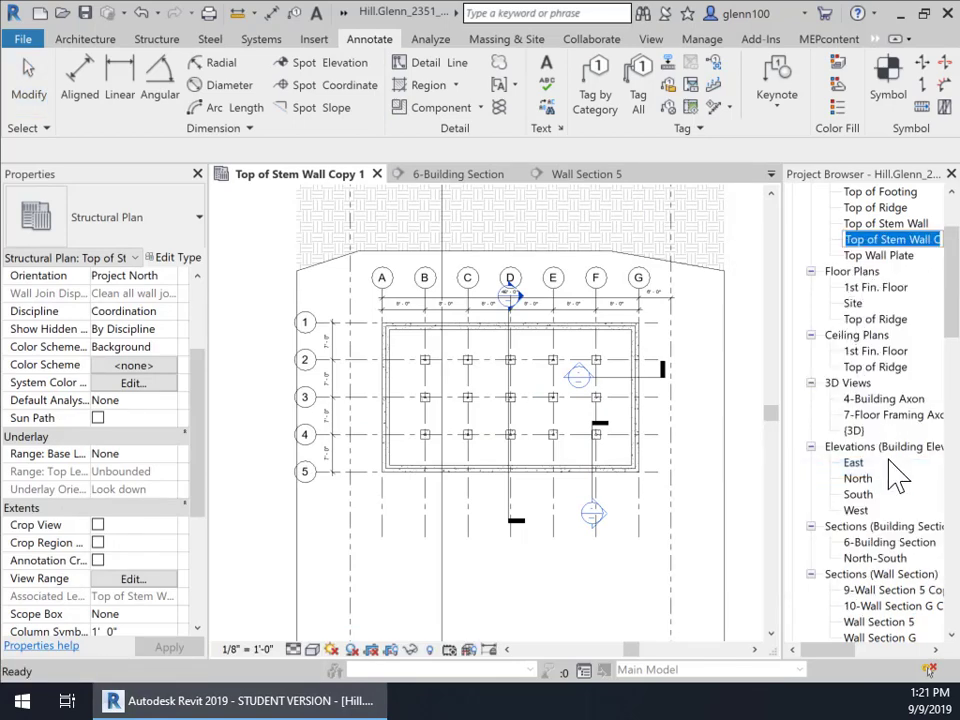
text(2a-Foundation Pl)
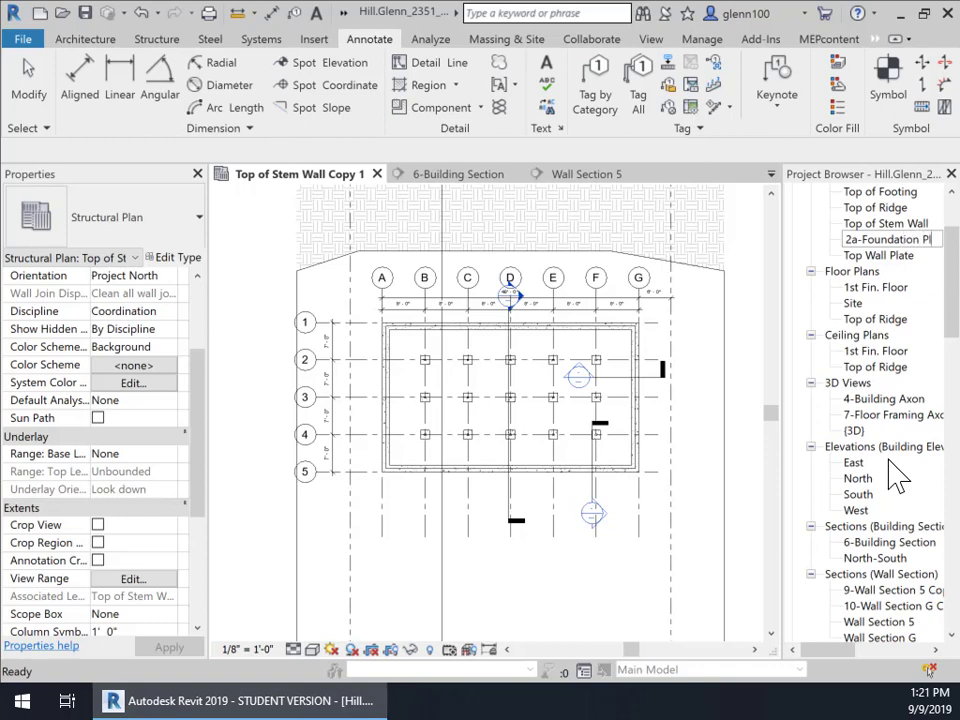
text(an)
key(Return)
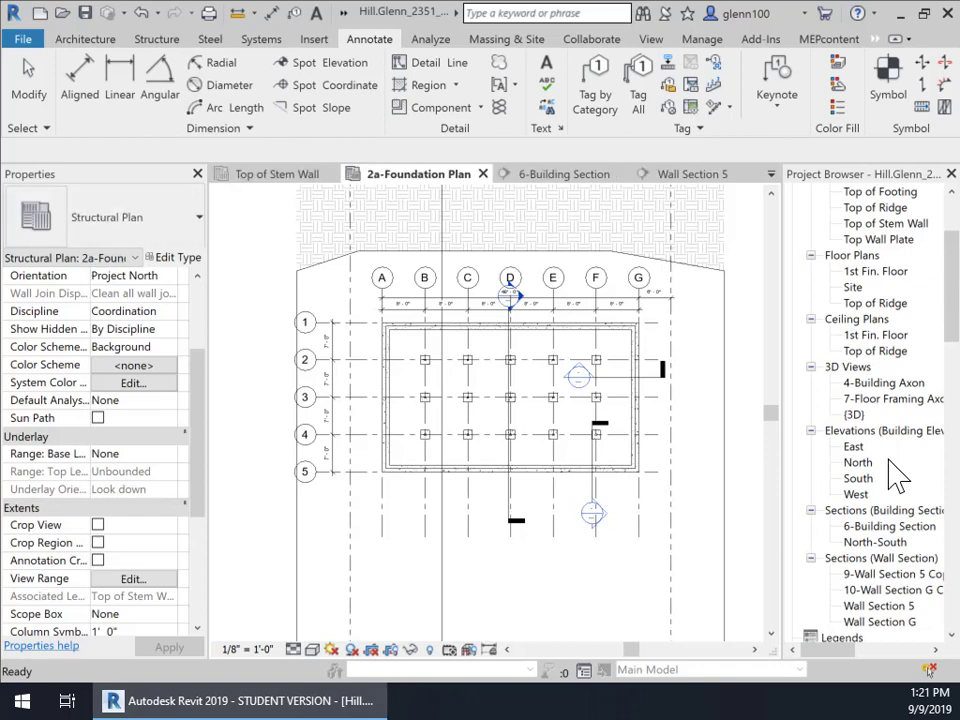
scroll(871, 308, up, 3)
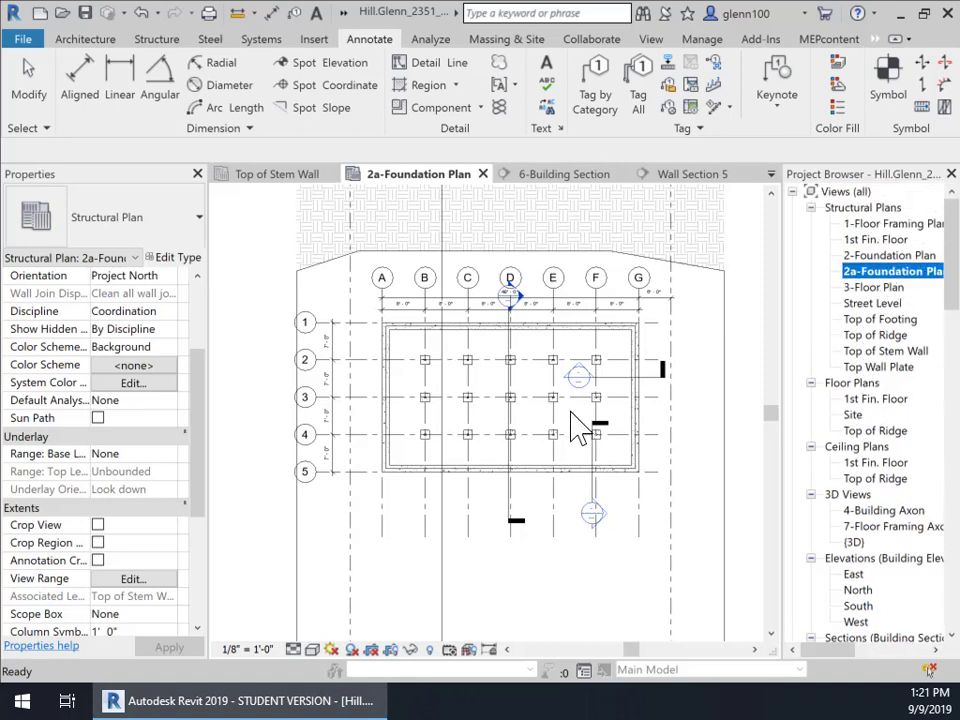
Step: Hide the topography surface element in the 2a-Foundation Plan view
scroll(703, 340, down, 2)
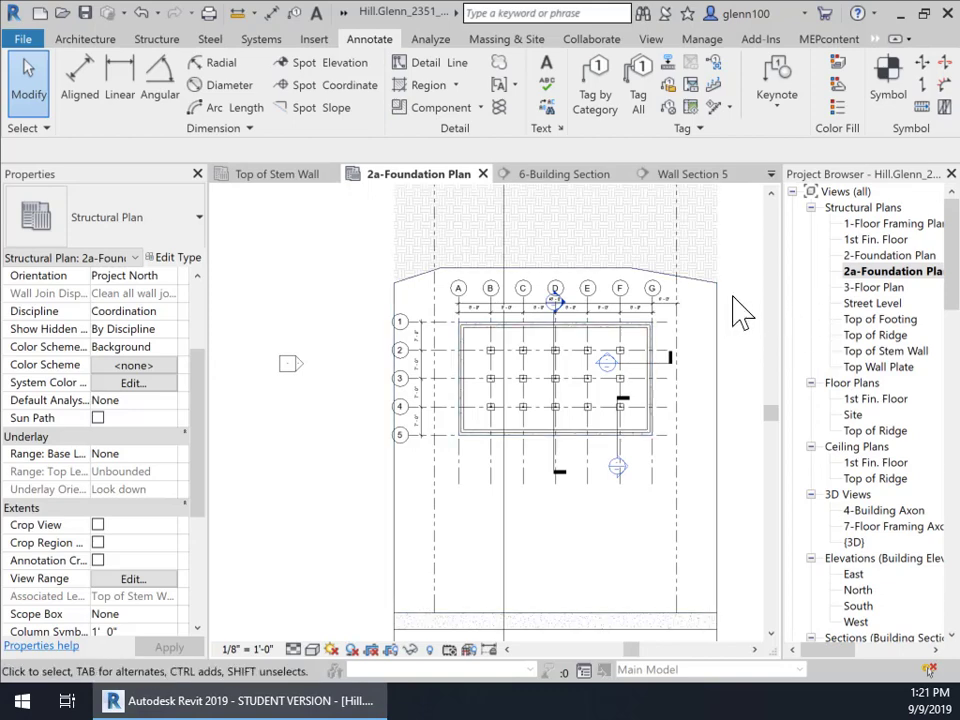
click(677, 274)
right_click(550, 265)
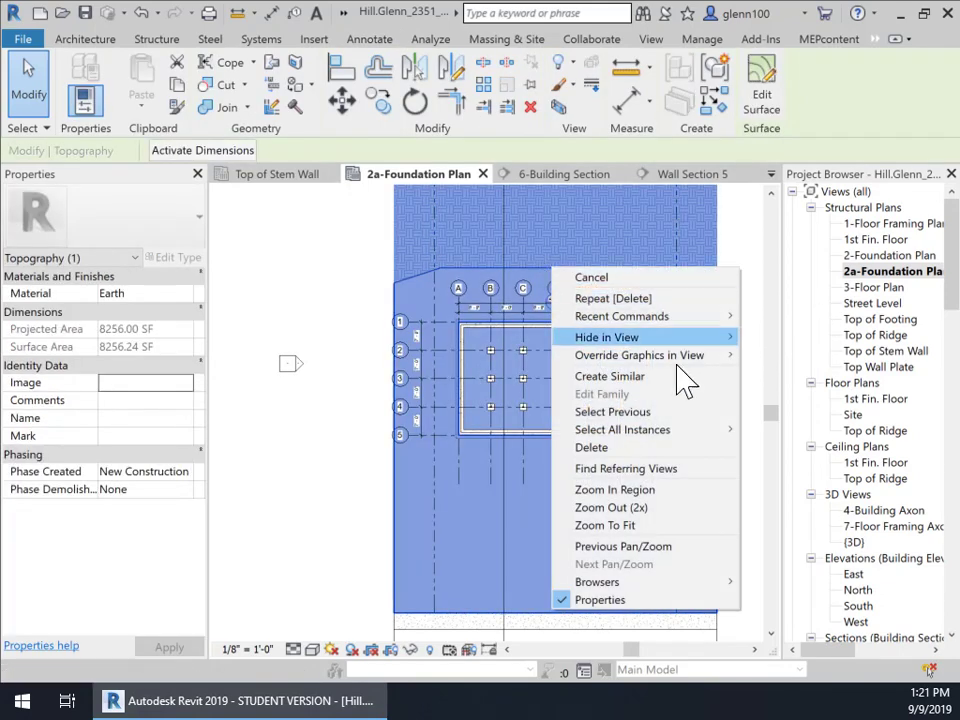
mouse_move(671, 338)
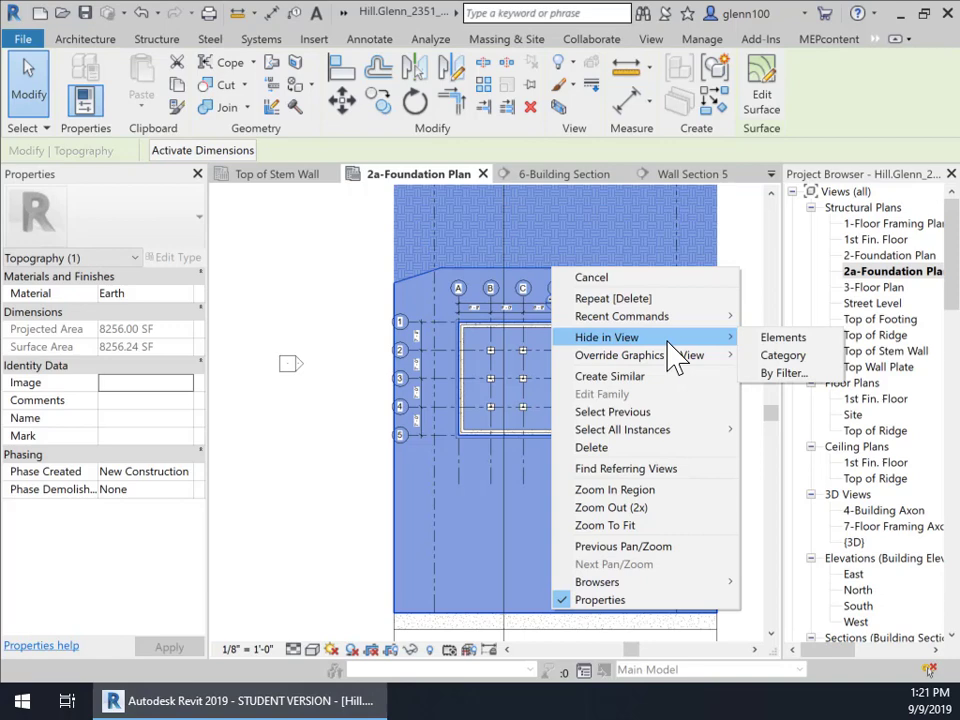
click(785, 337)
scroll(537, 455, up, 2)
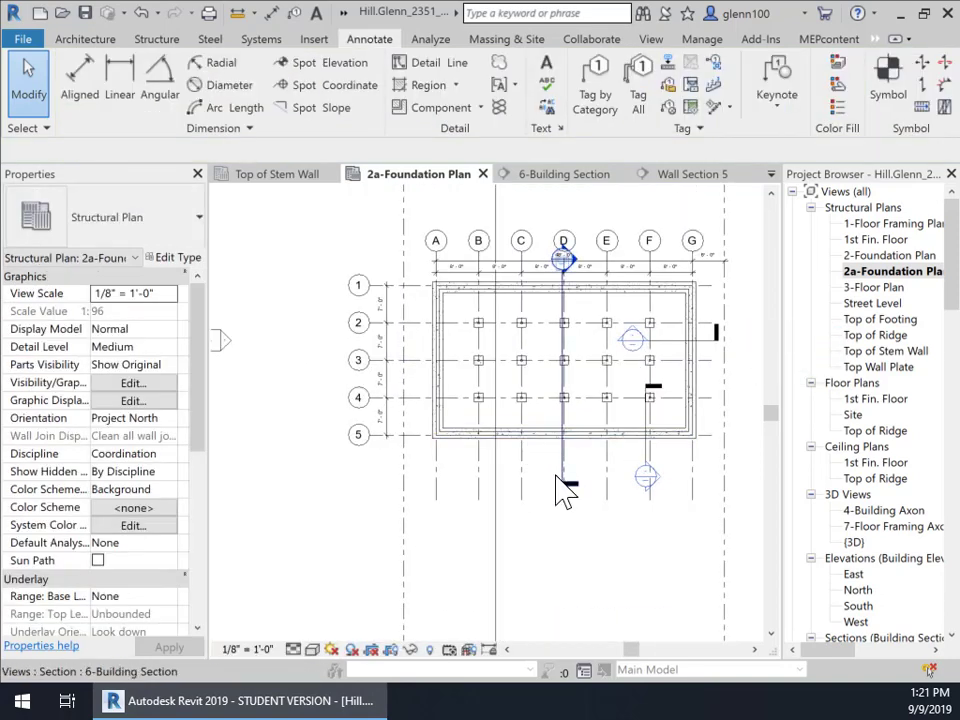
Step: Hide the building section mark along grid D in the foundation plan view
click(564, 489)
right_click(563, 490)
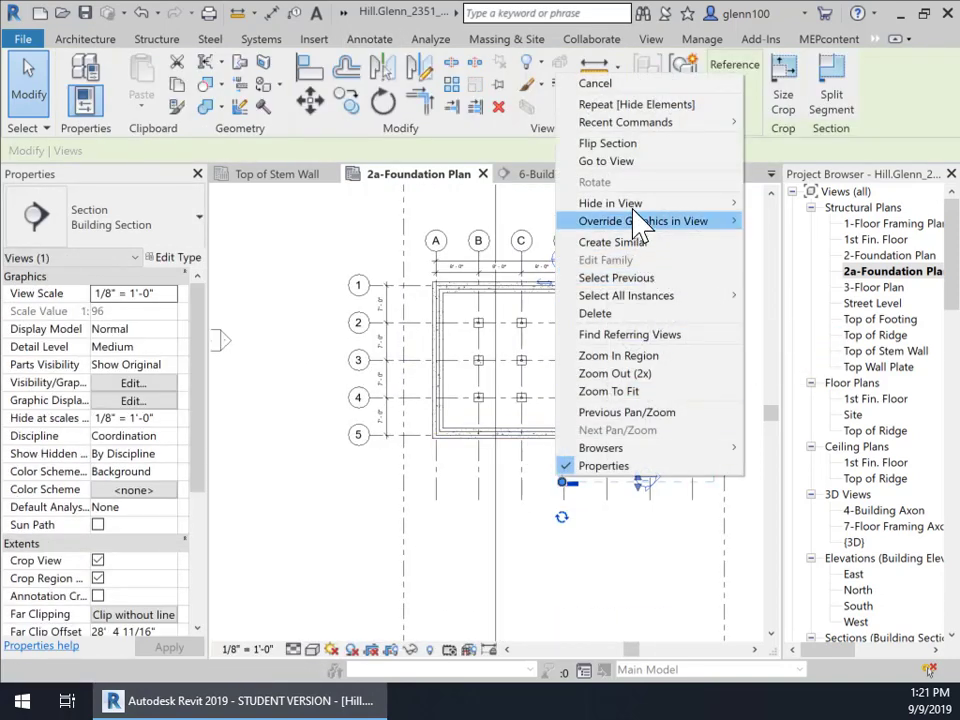
mouse_move(725, 203)
click(775, 222)
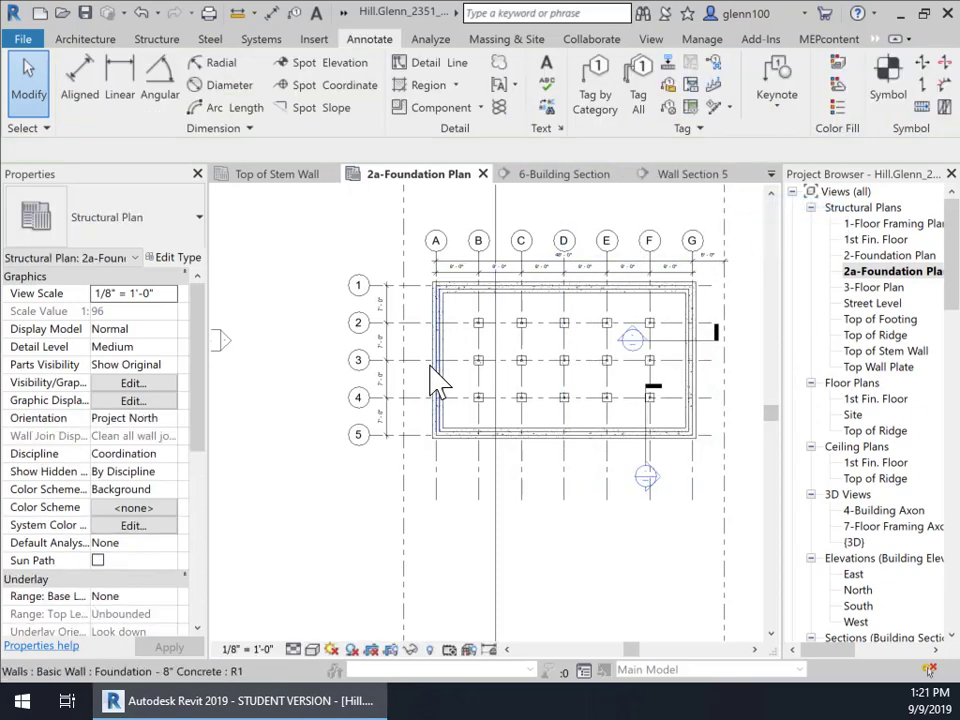
Step: Set the view range's cut plane offset to -2" for the 2a-Foundation Plan
scroll(418, 364, up, 2)
scroll(410, 360, down, 1)
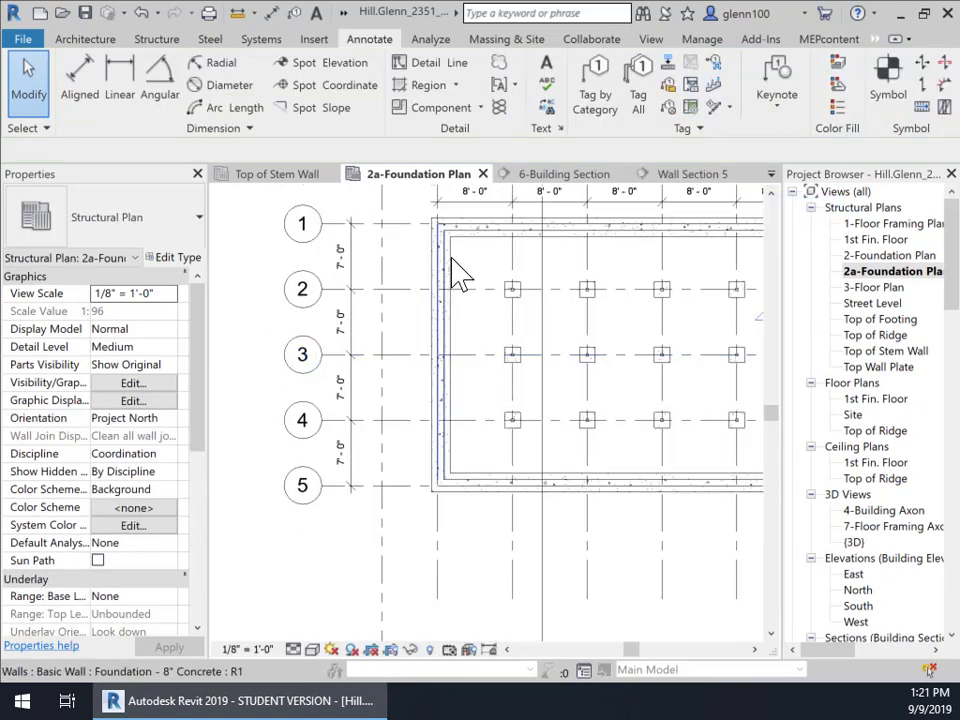
middle_drag(579, 339, 465, 366)
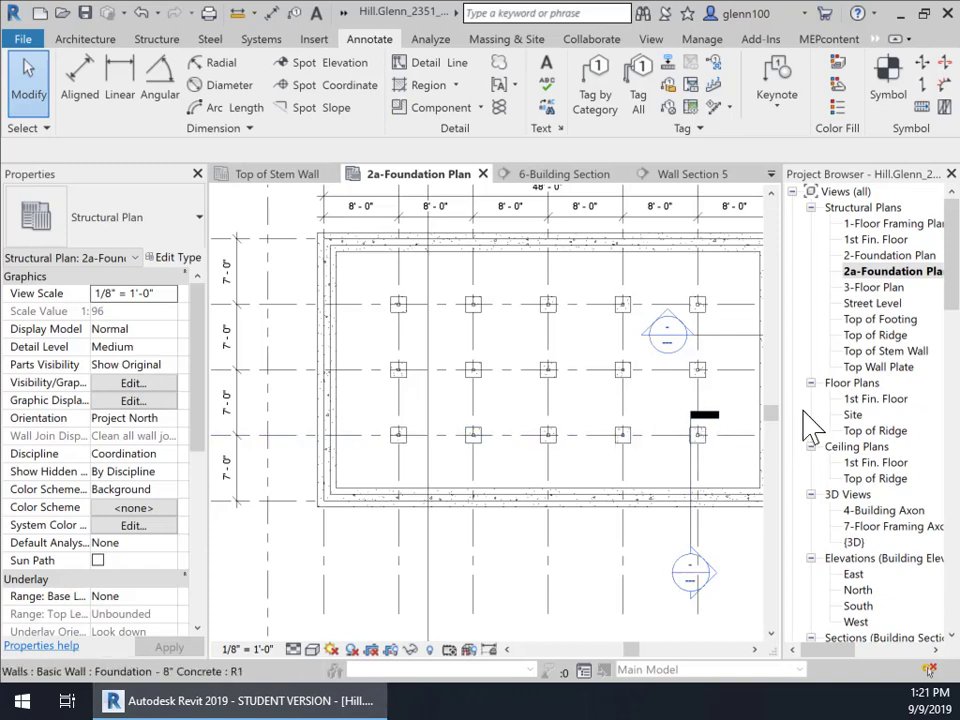
scroll(158, 590, down, 5)
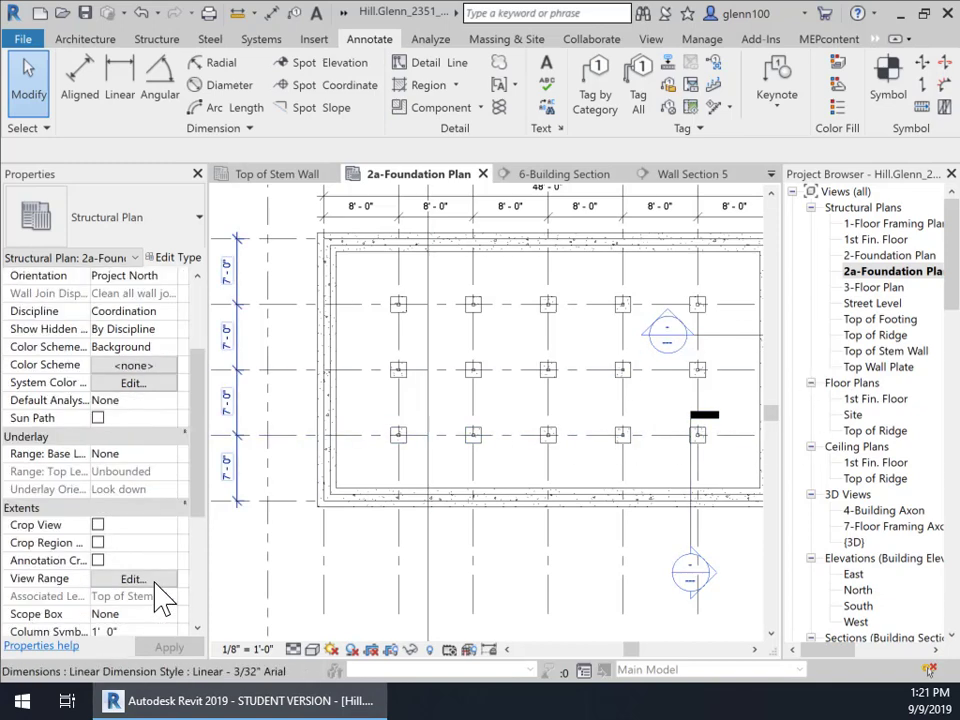
click(138, 424)
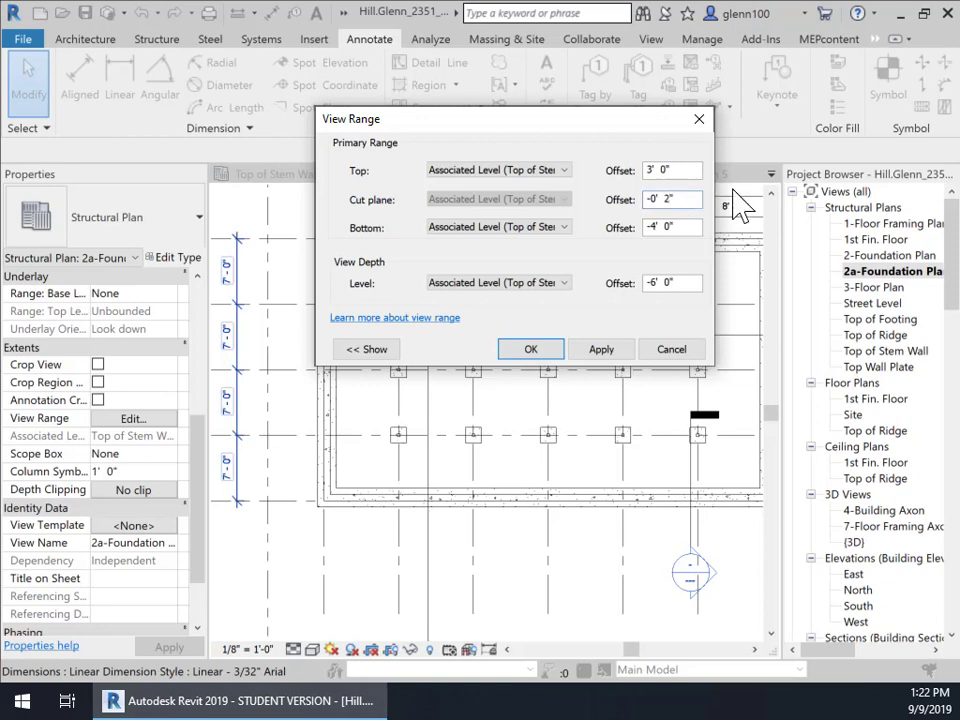
key(Return)
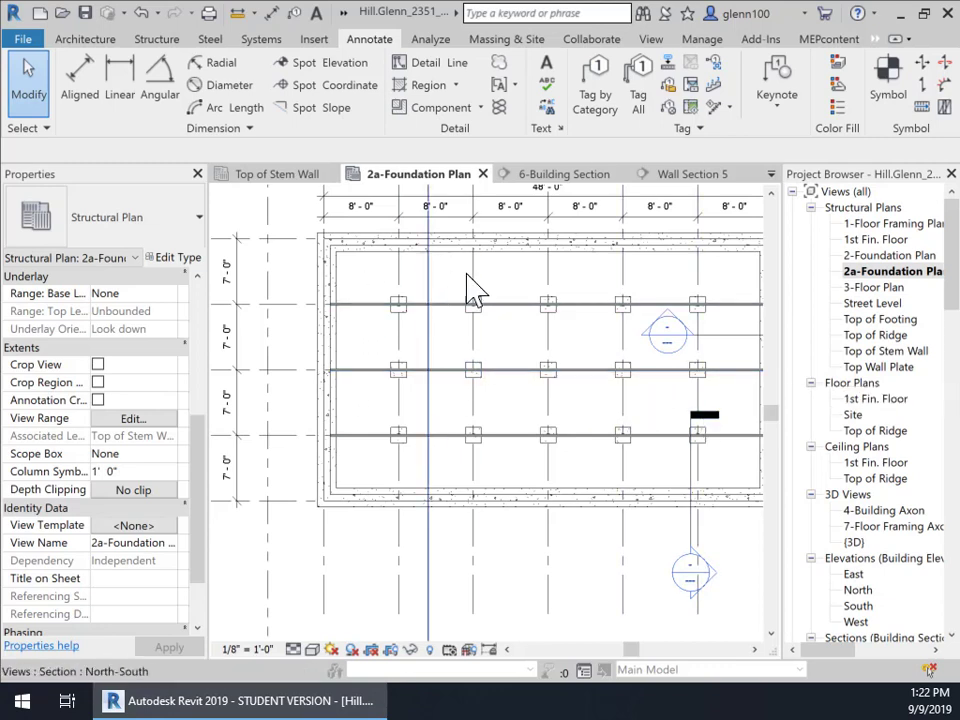
middle_drag(681, 408, 654, 497)
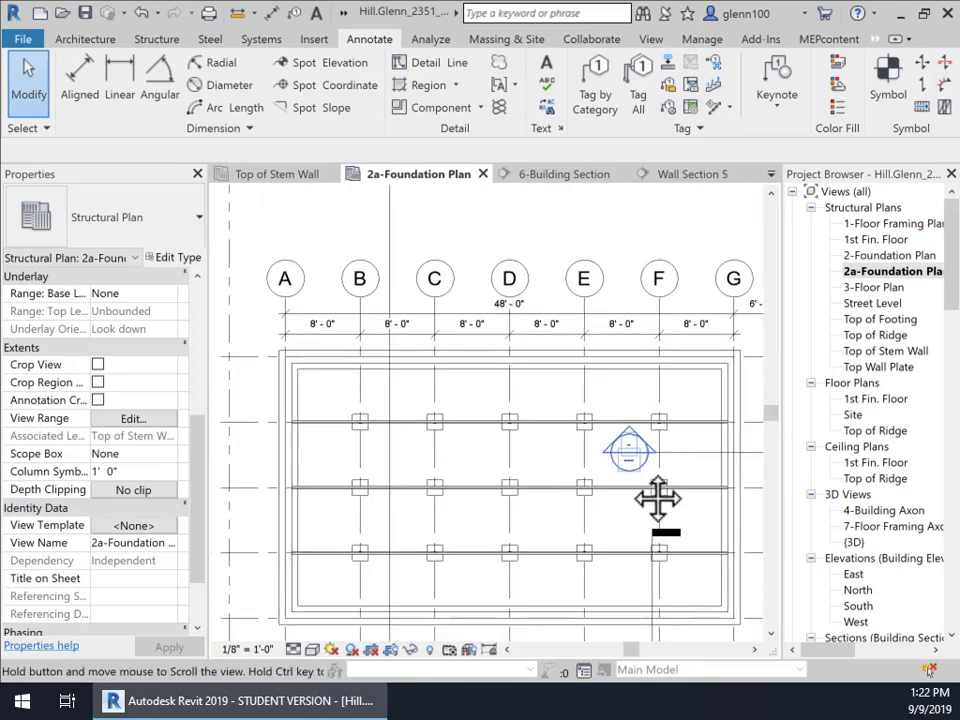
scroll(645, 490, down, 2)
scroll(632, 478, down, 1)
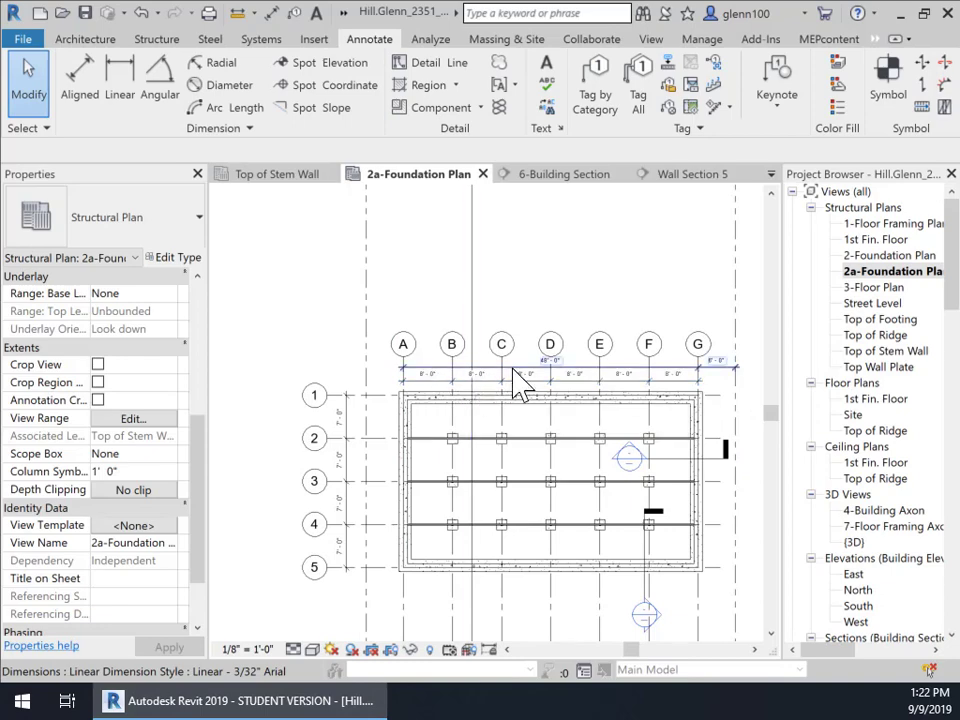
Step: Delete the chained dimension string running between grid lines 1 and 5 beside the foundation
scroll(652, 392, up, 1)
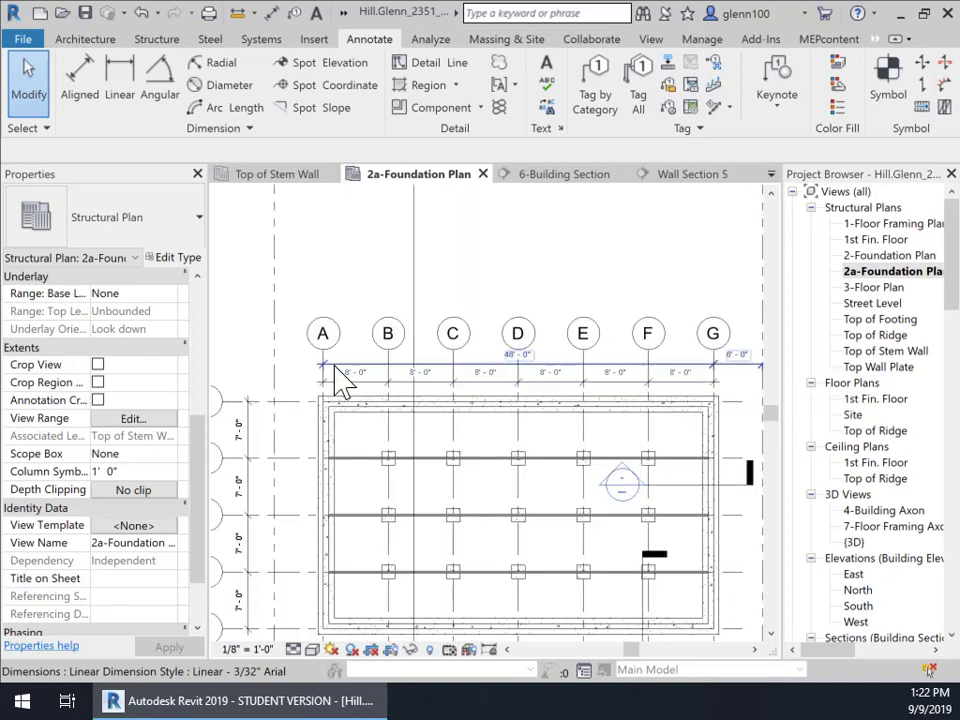
middle_drag(481, 399, 570, 275)
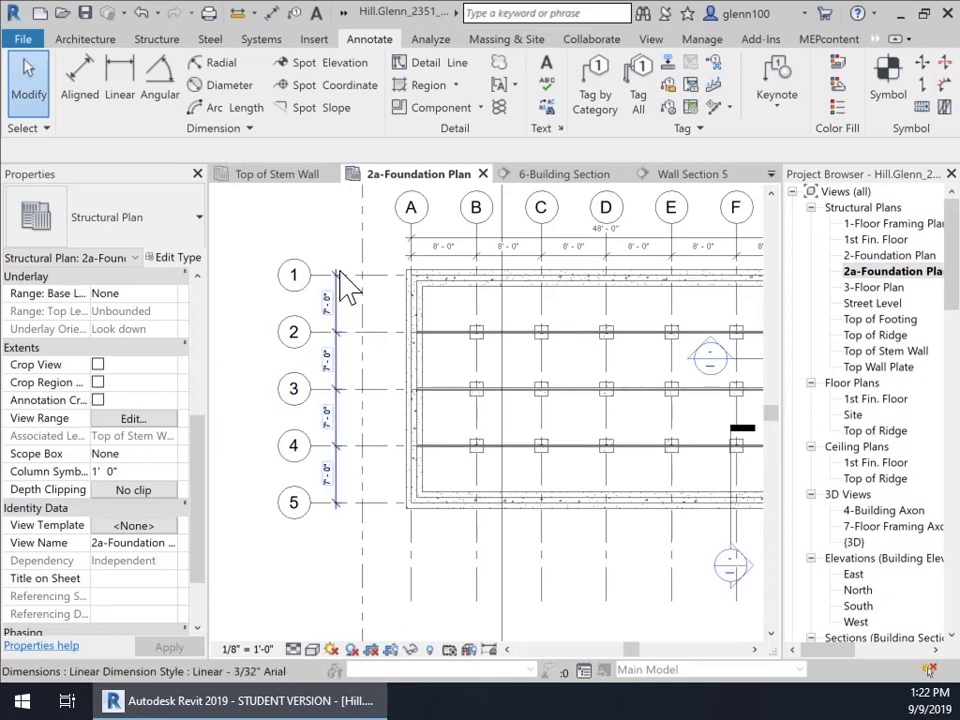
click(334, 416)
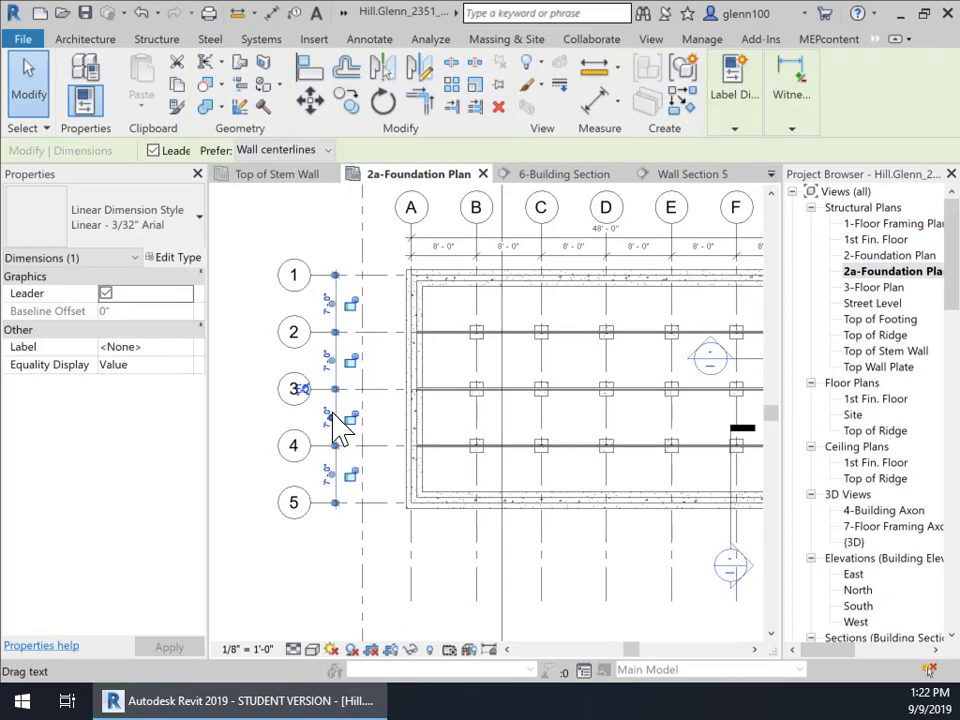
click(340, 239)
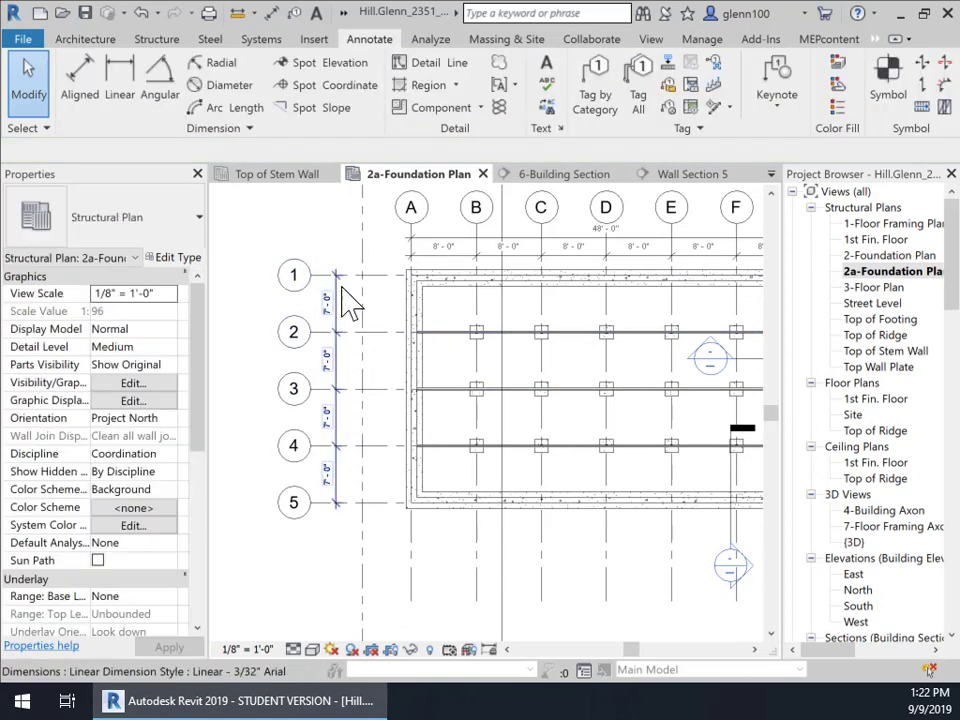
click(341, 307)
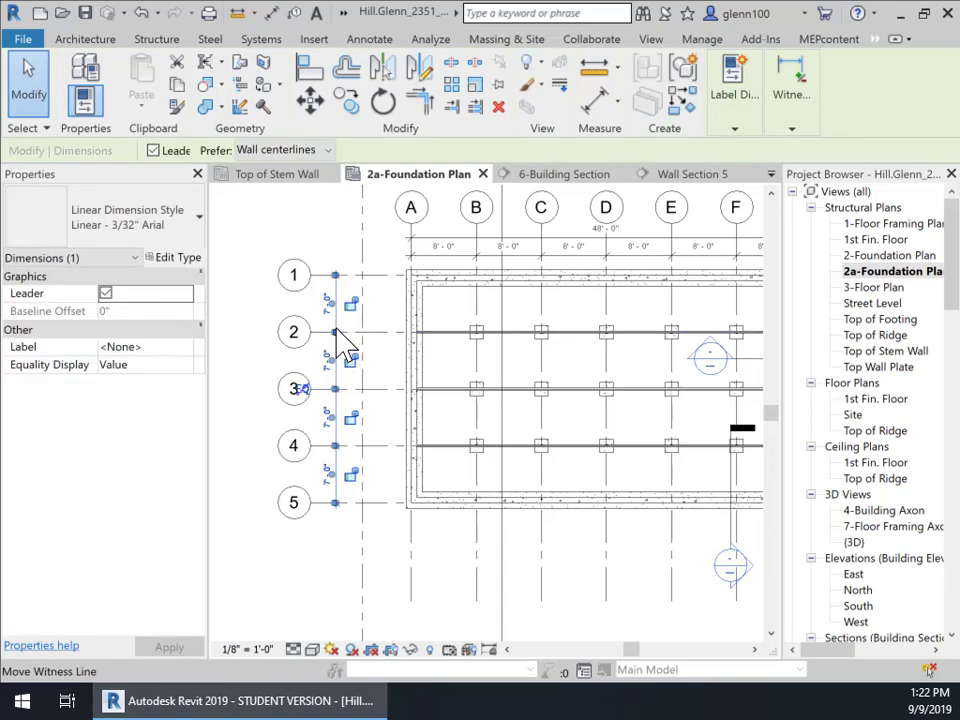
scroll(340, 340, up, 3)
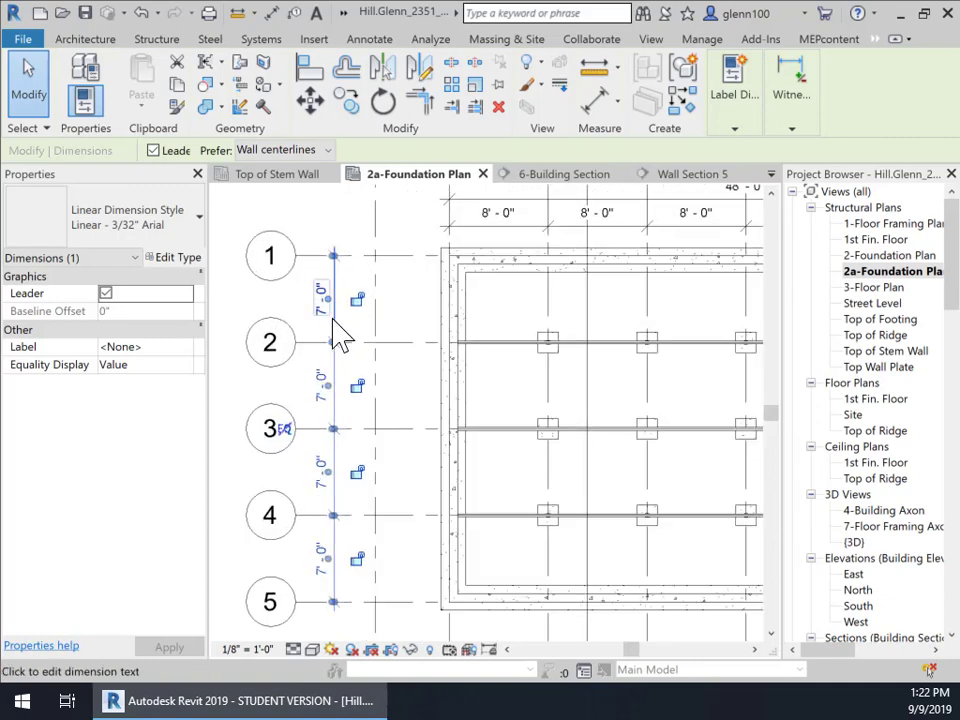
click(355, 320)
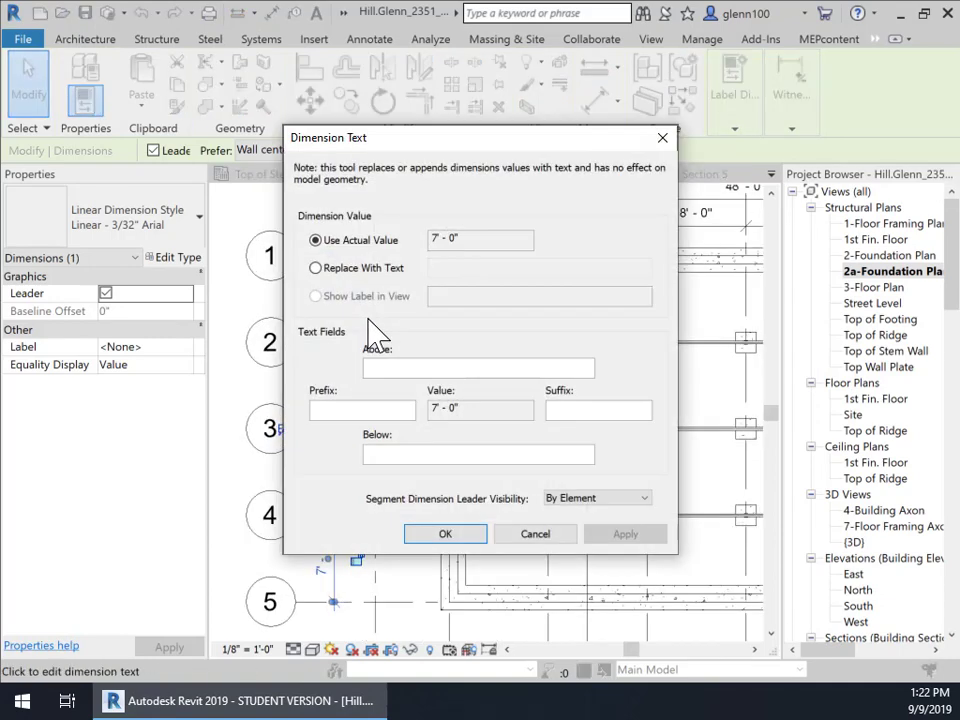
click(532, 534)
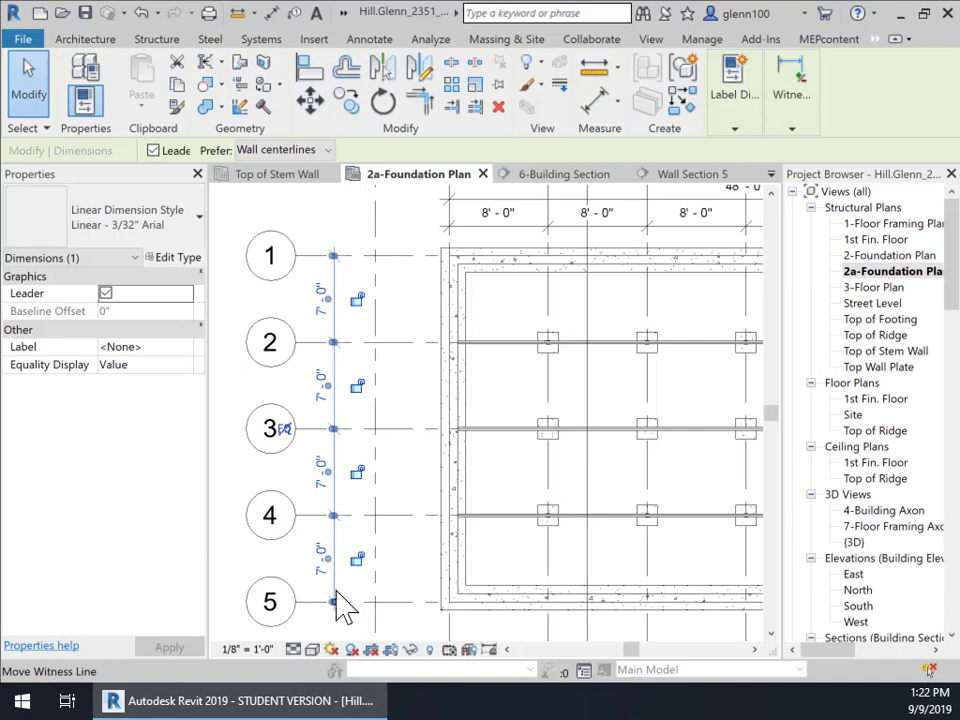
key(Delete)
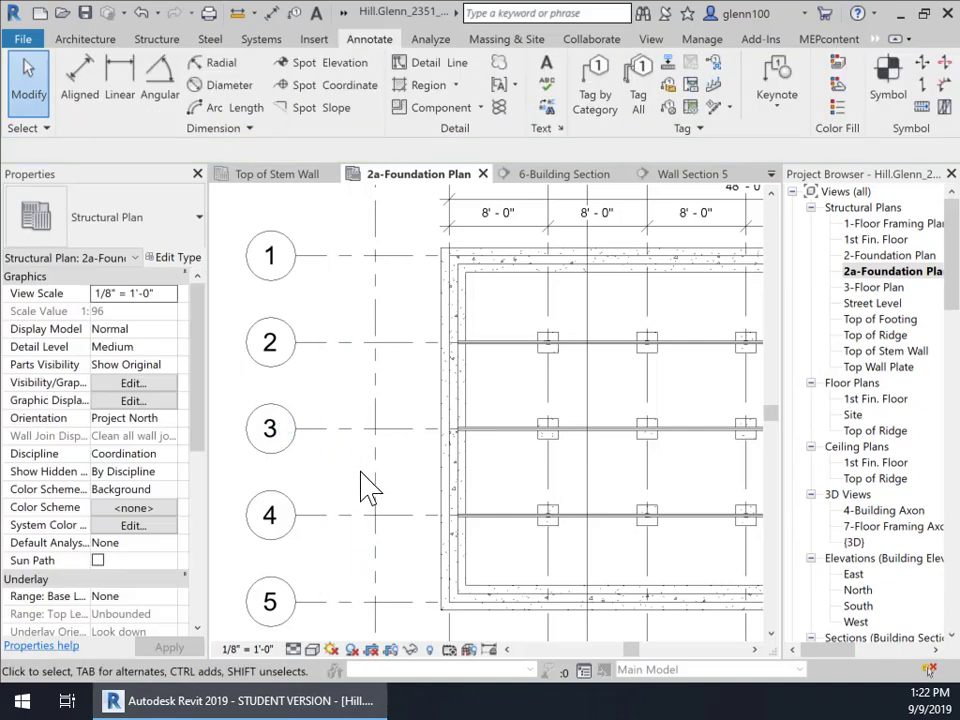
Step: Add a chained aligned dimension across grid lines 5, 4, 3, 2 and 1, placed close to the foundation wall
scroll(380, 385, down, 1)
scroll(380, 385, down, 1)
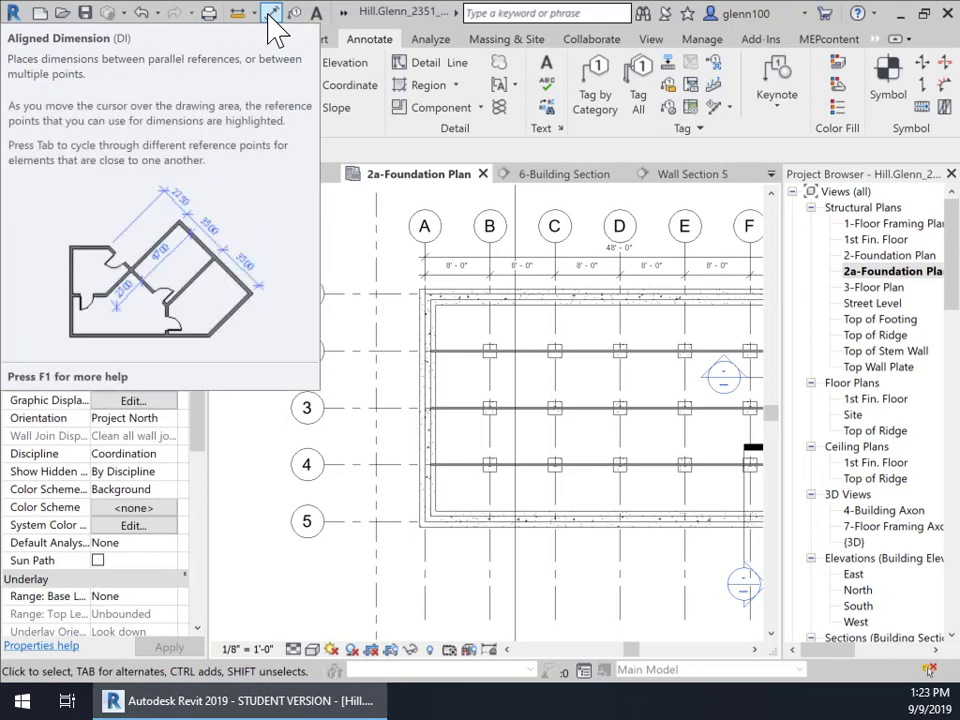
click(85, 100)
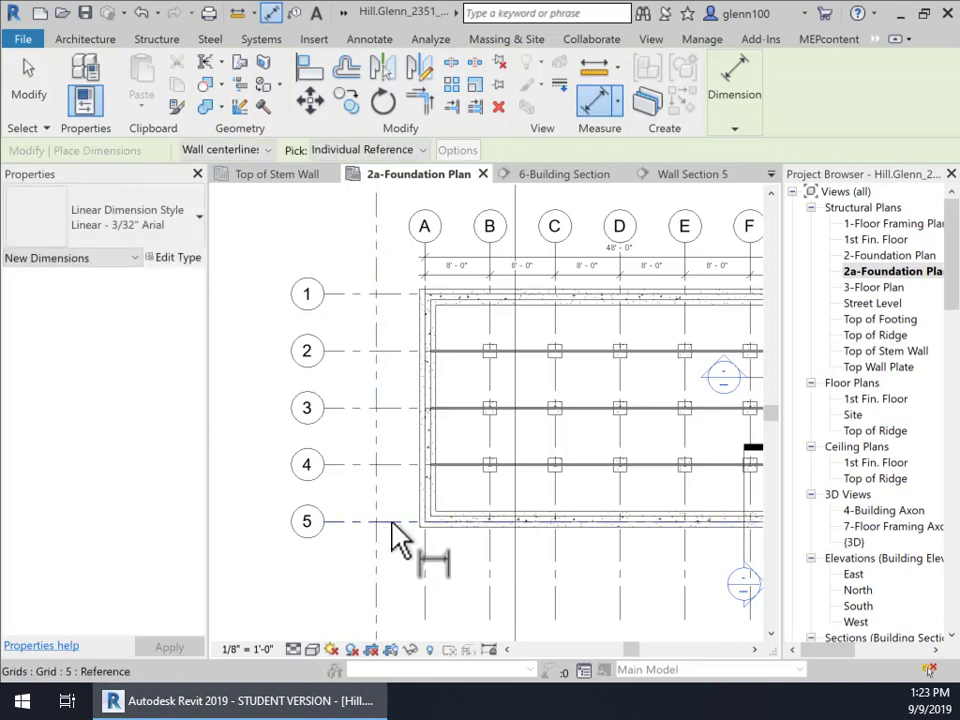
click(392, 523)
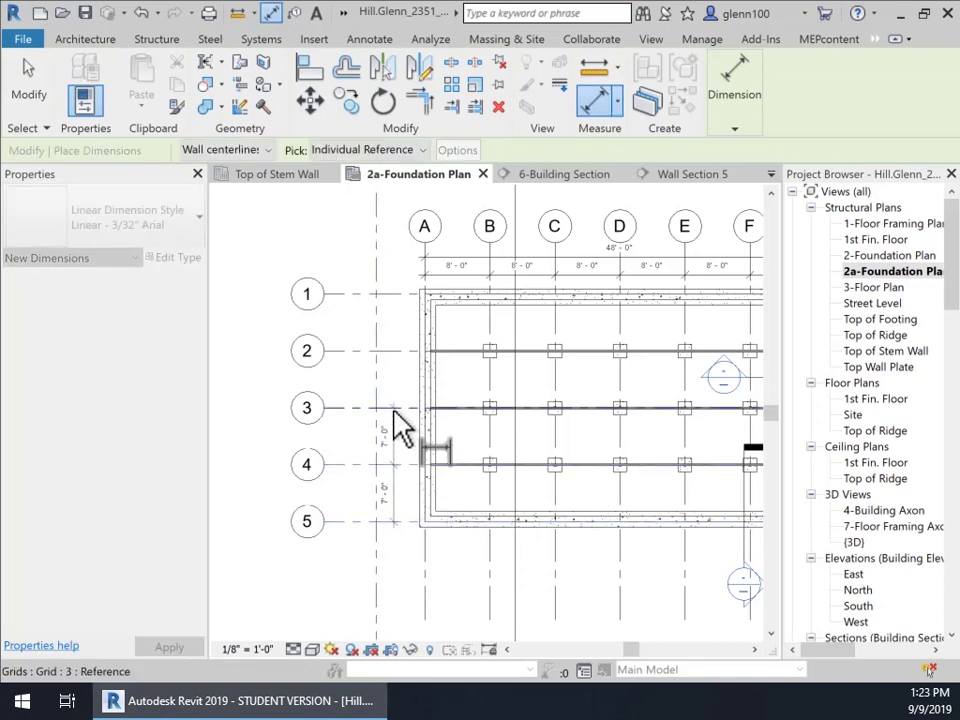
click(390, 352)
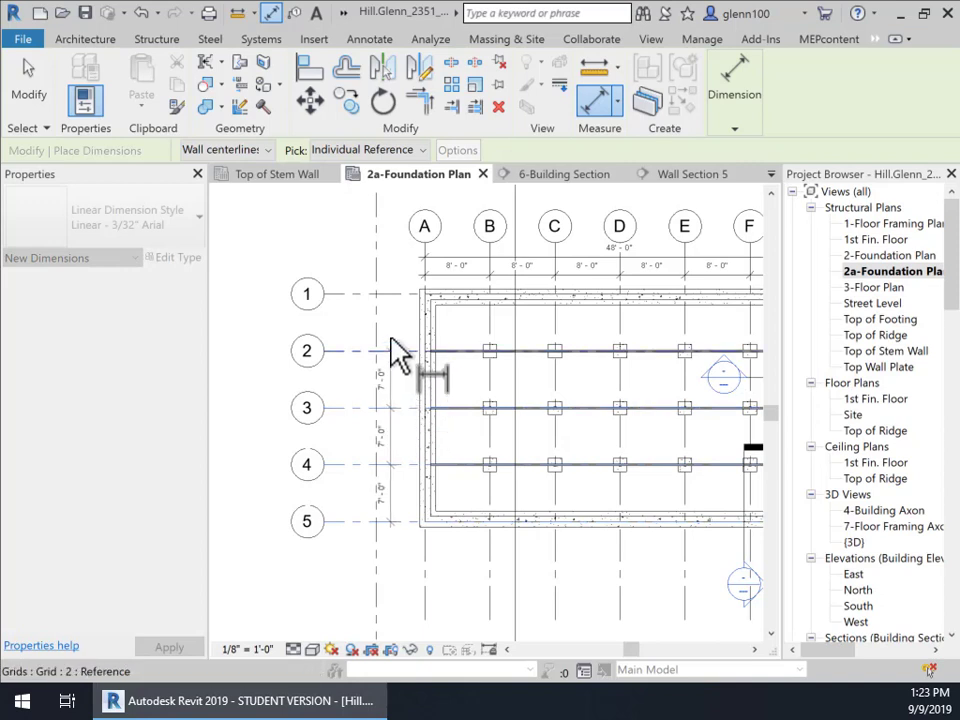
click(398, 244)
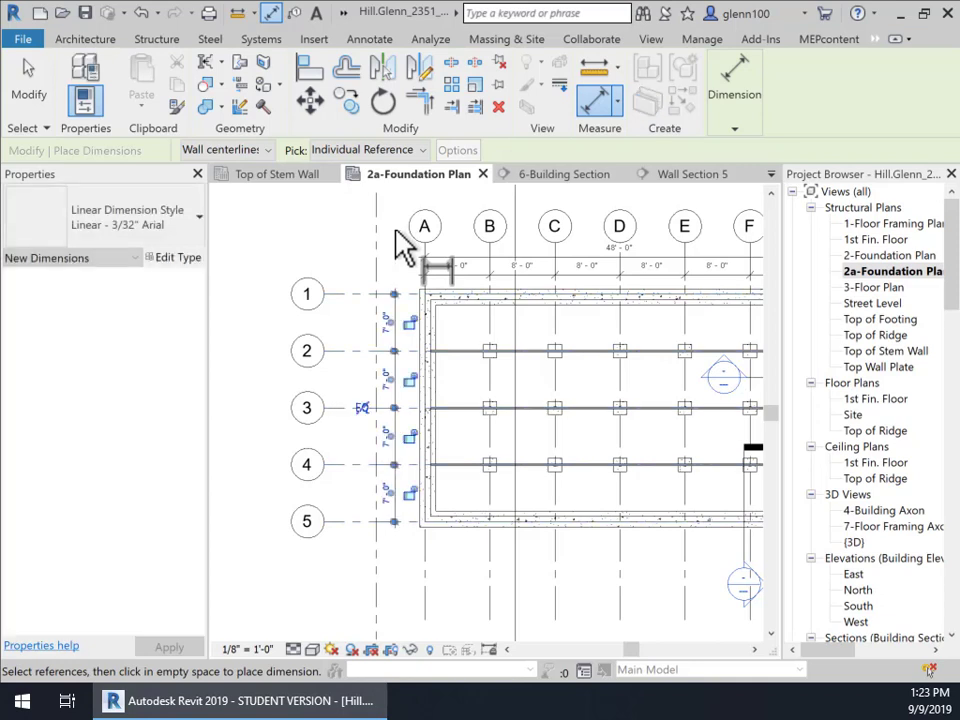
Step: Add an overall aligned dimension from grid line 5 to grid line 1, outside the chained dimension string
click(351, 522)
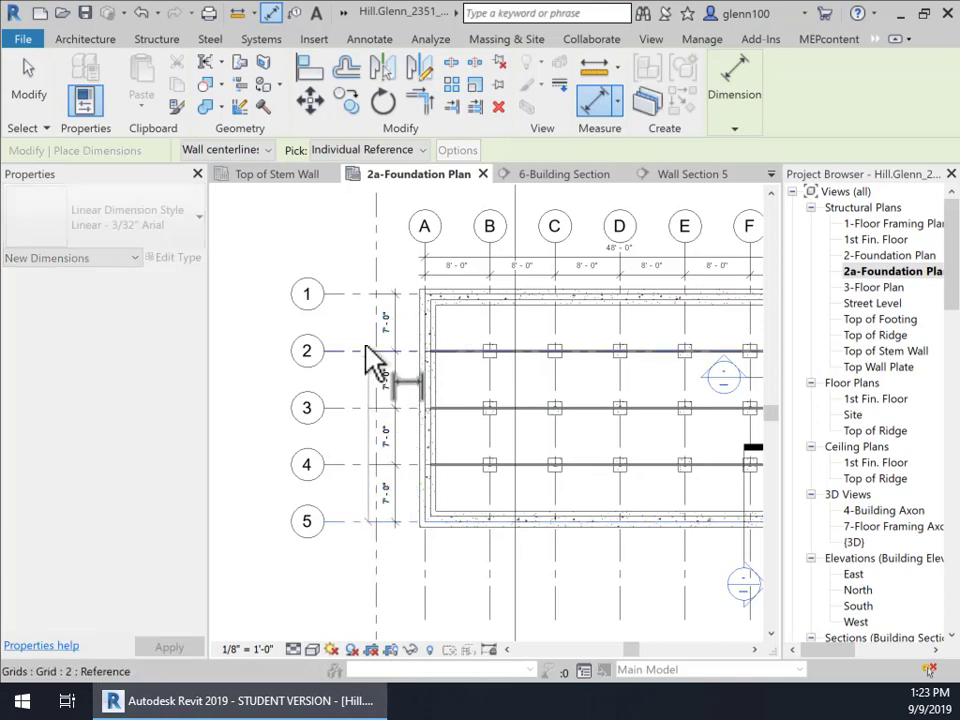
click(351, 295)
click(356, 262)
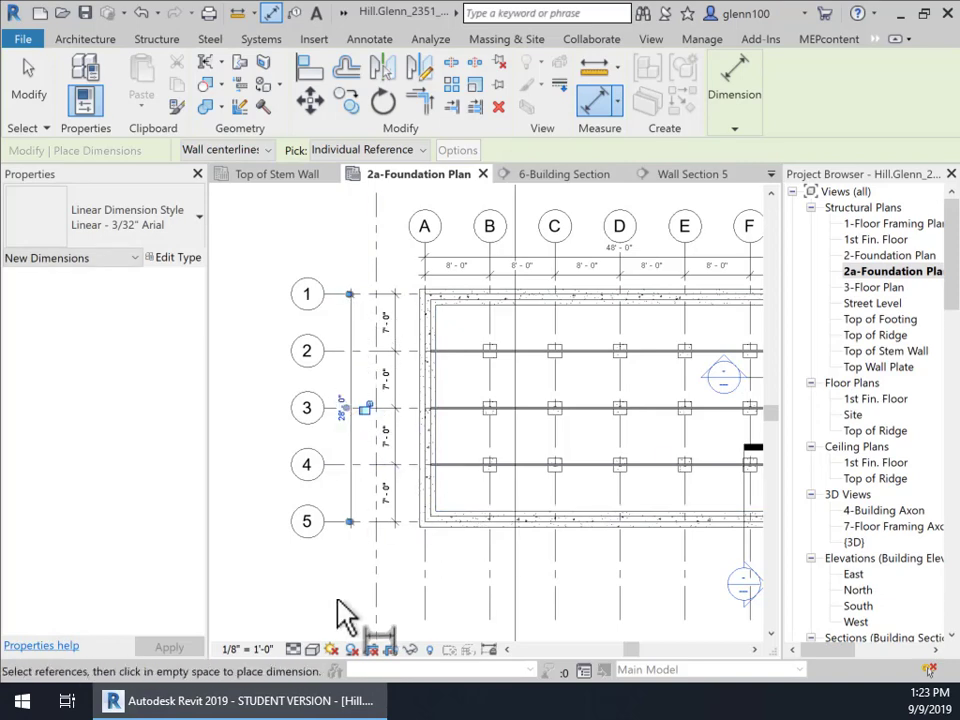
Step: Examine the section marks and the concrete foundation wall and its bearing footing along grid G
scroll(600, 410, down, 1)
middle_drag(632, 429, 504, 418)
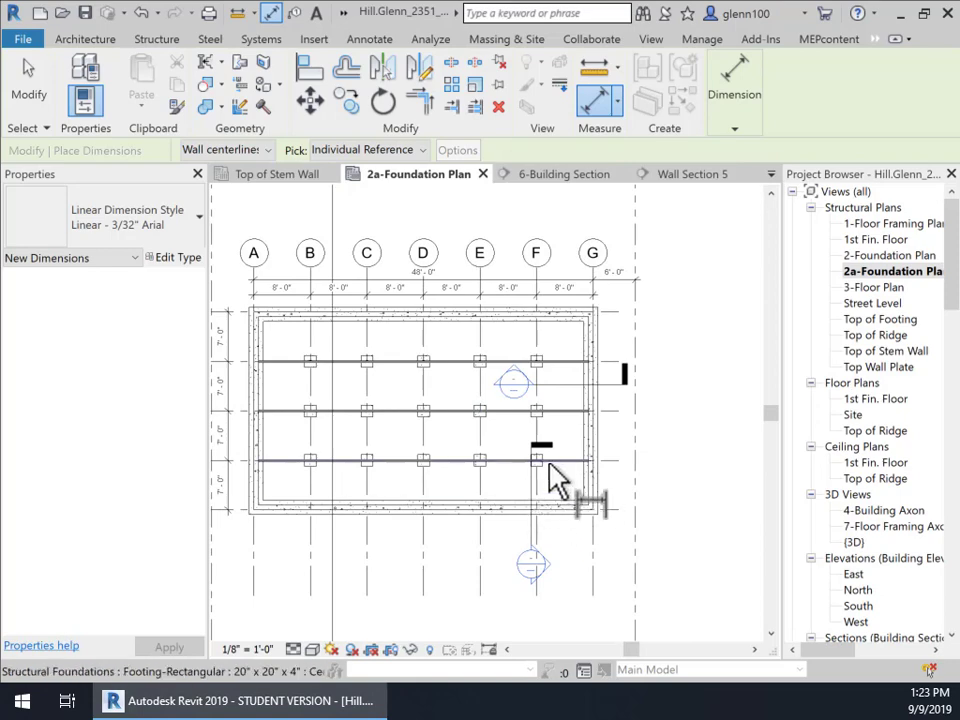
middle_drag(535, 525, 639, 466)
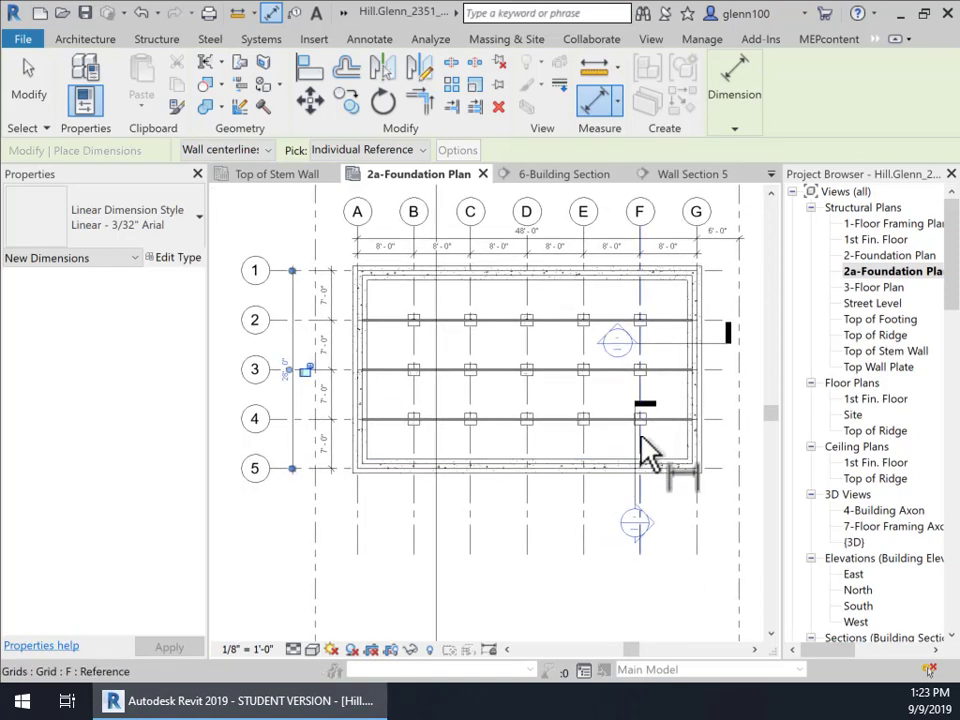
scroll(664, 521, up, 1)
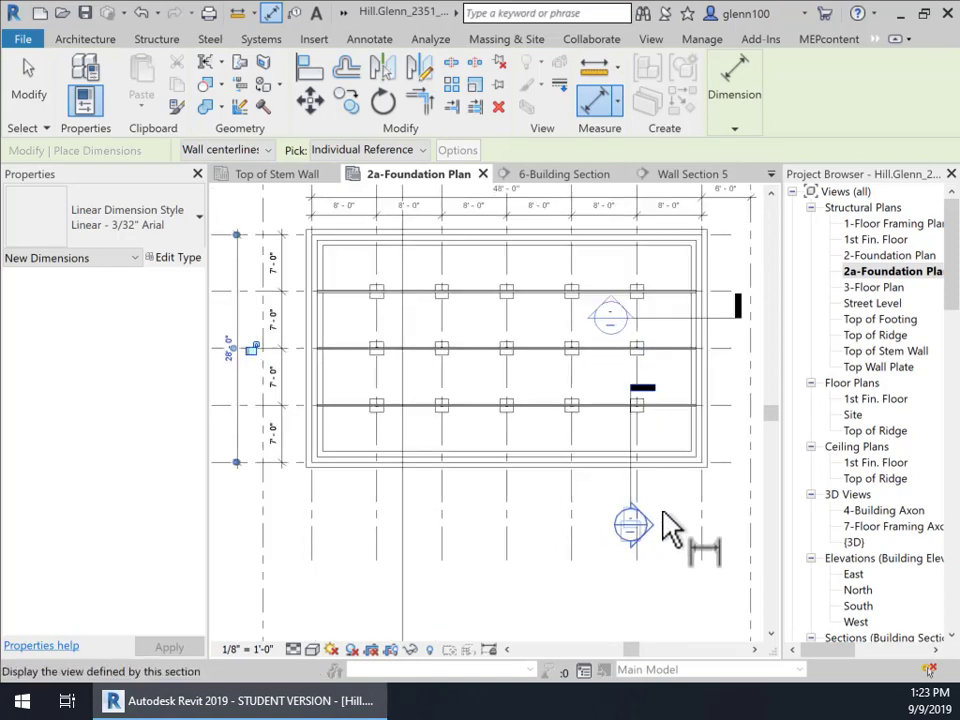
middle_drag(611, 461, 499, 508)
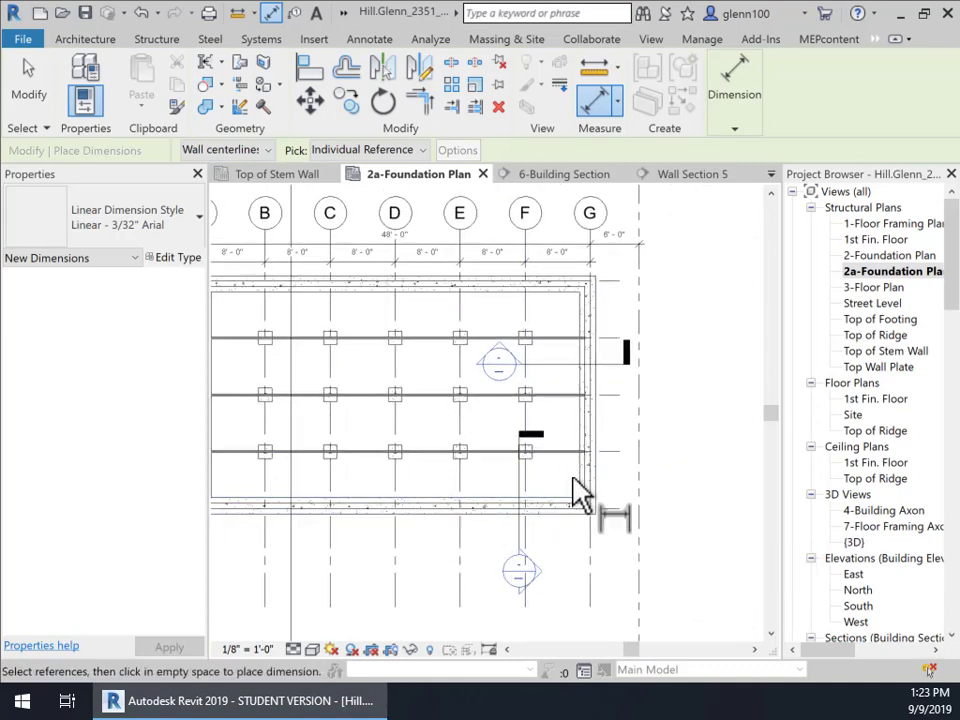
click(17, 80)
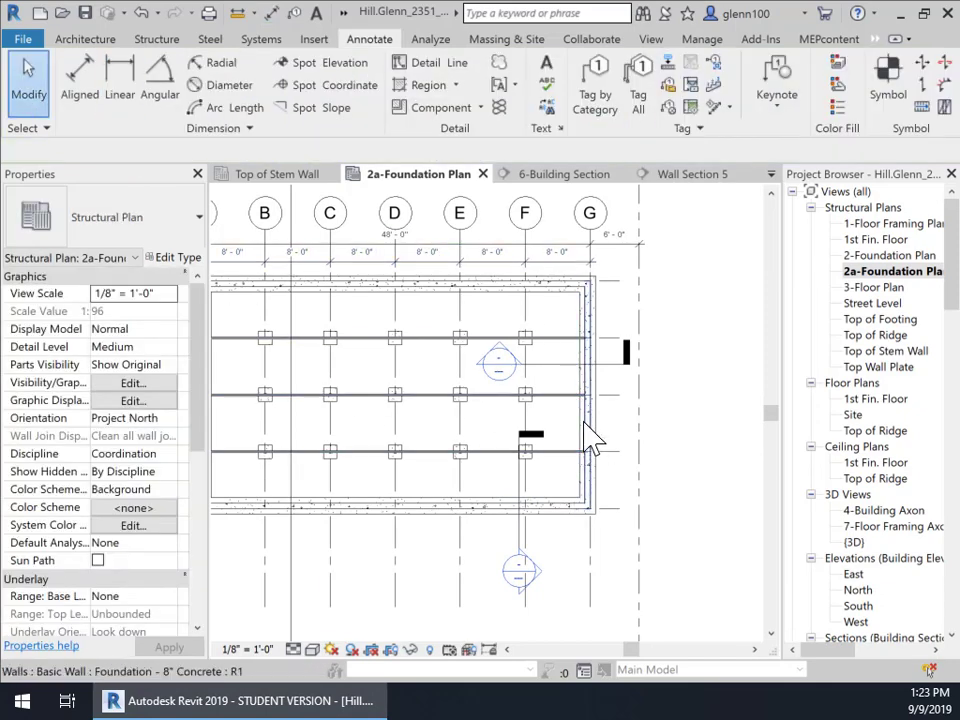
click(585, 422)
click(662, 432)
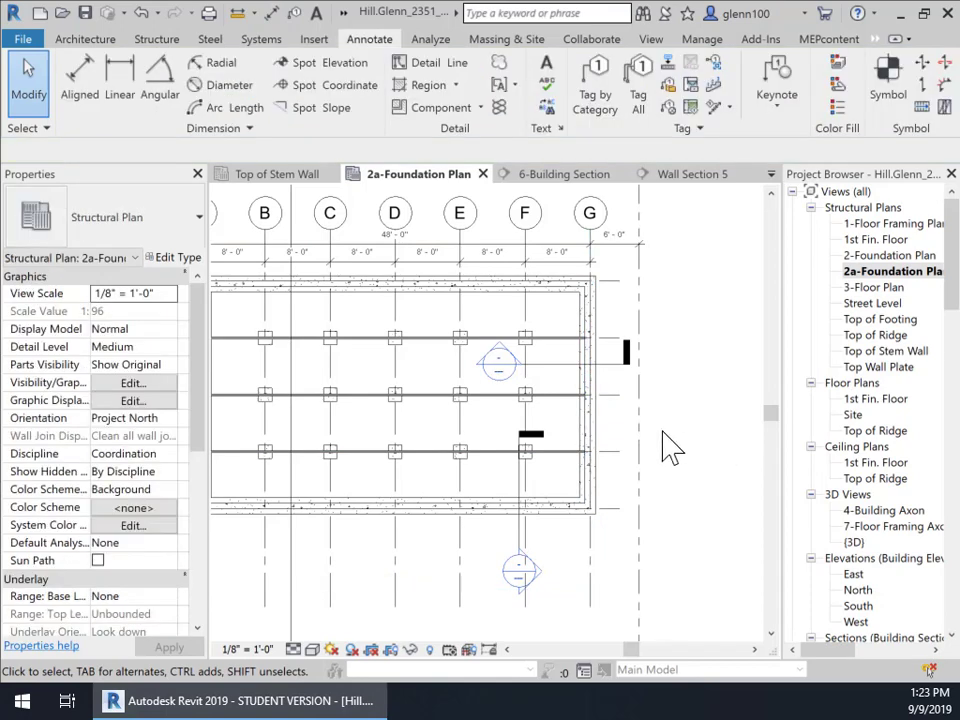
click(609, 420)
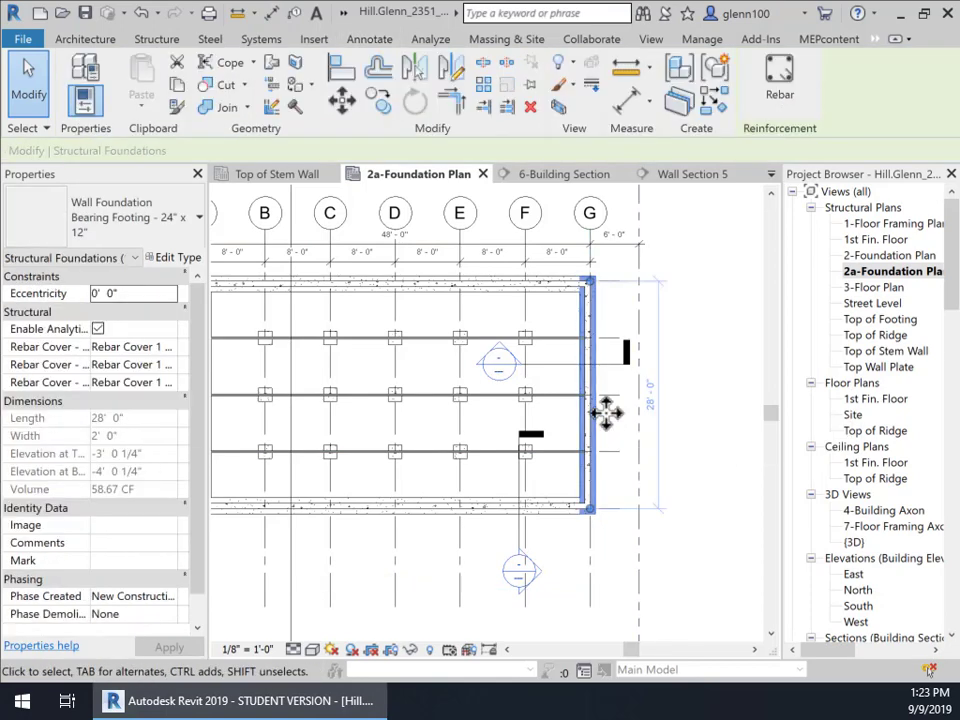
click(695, 435)
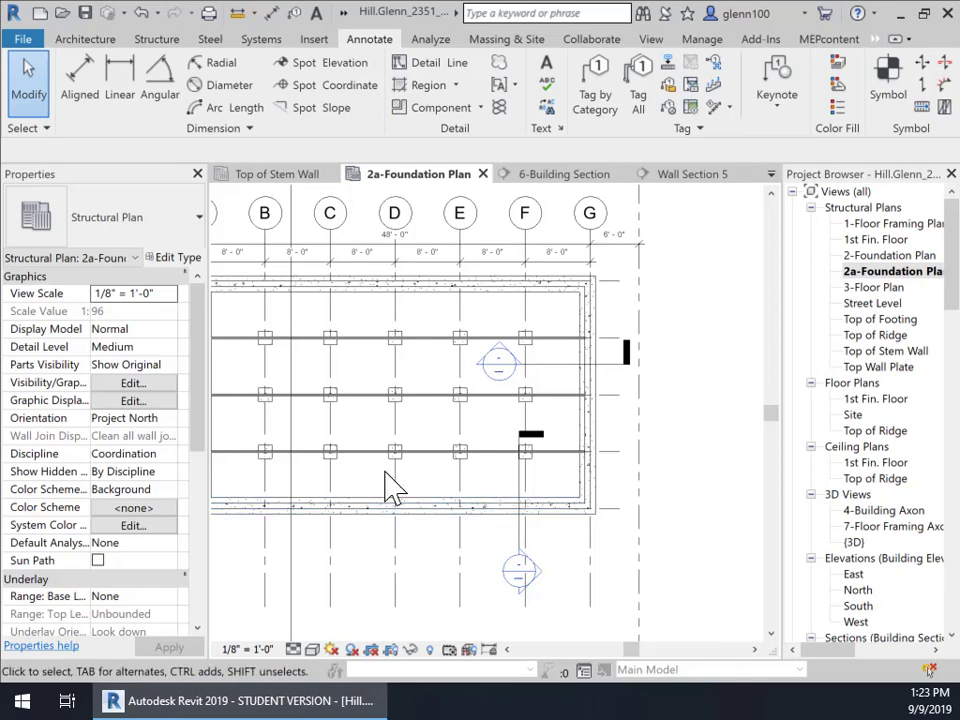
Step: Dimension the distance from grid line A to the adjacent property line, in line with the overall grid dimension
scroll(395, 480, down, 1)
middle_drag(399, 471, 523, 465)
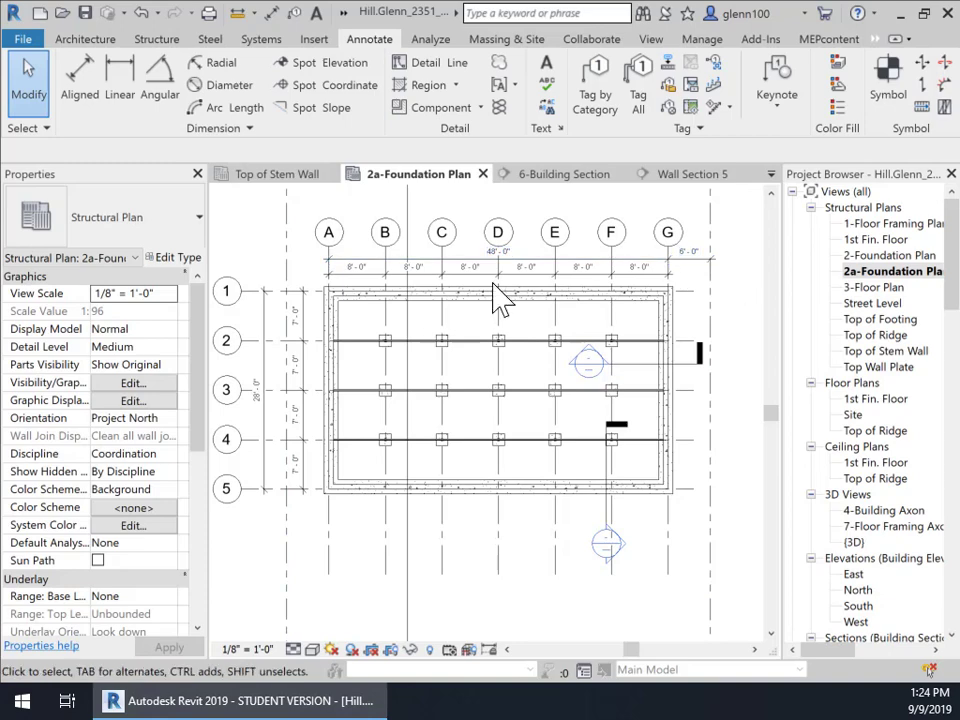
click(80, 88)
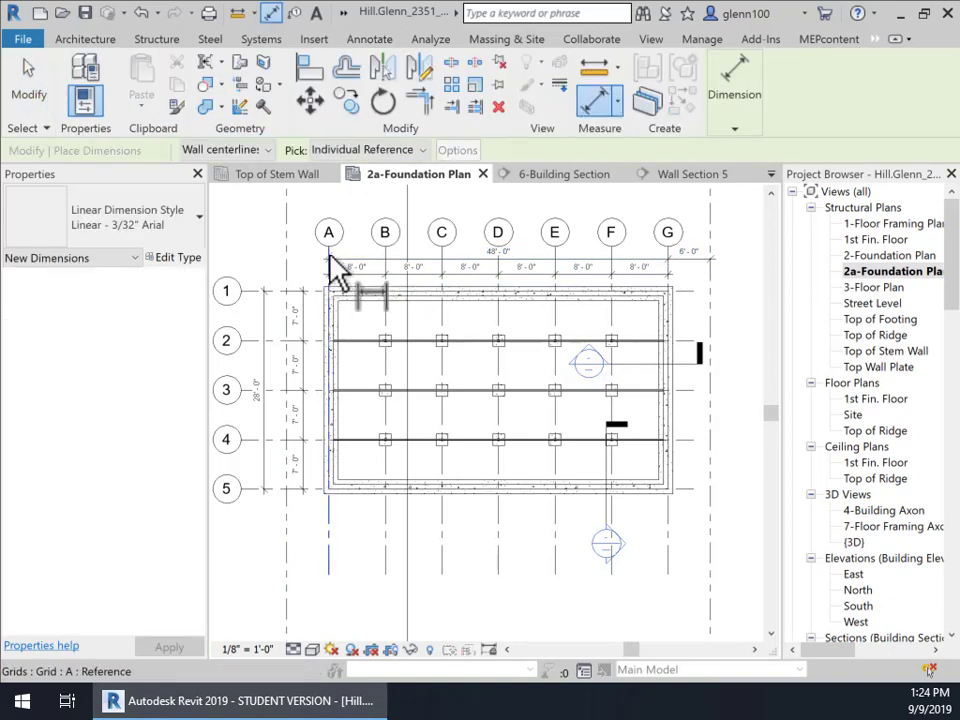
click(331, 265)
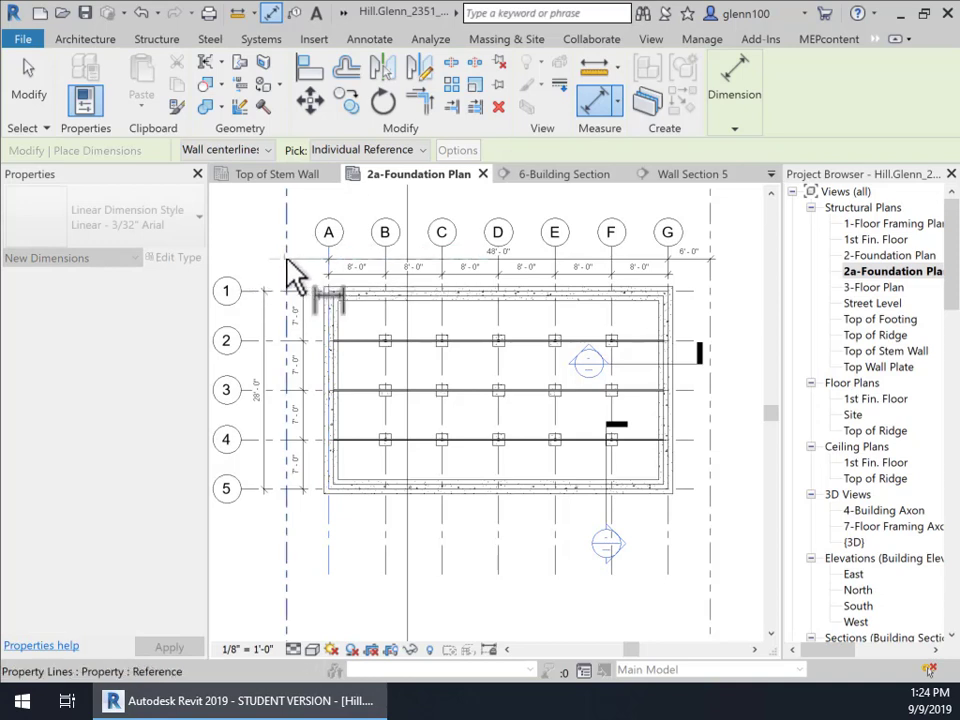
click(255, 258)
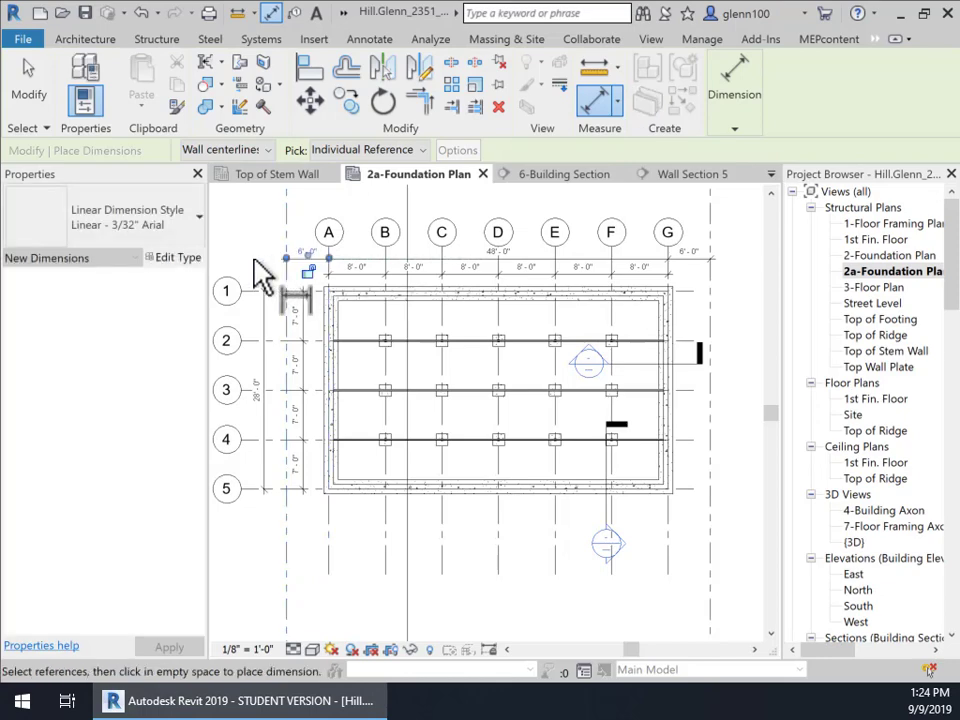
key(Escape)
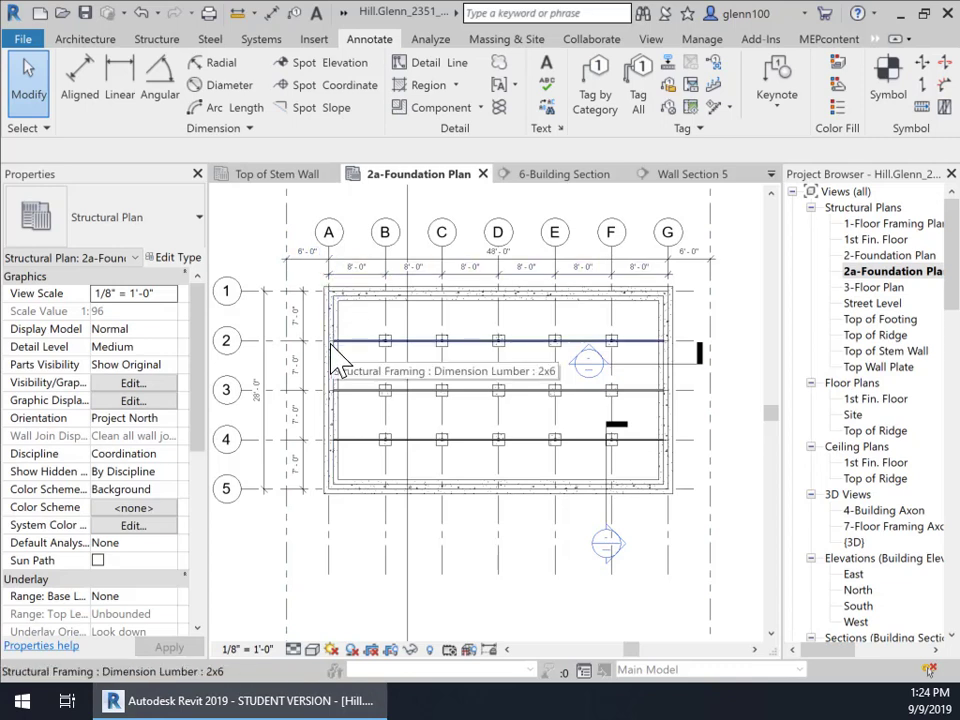
Step: View the text notes in the 2-Foundation Plan for reference, and return to the 2a-Foundation Plan
double_click(897, 257)
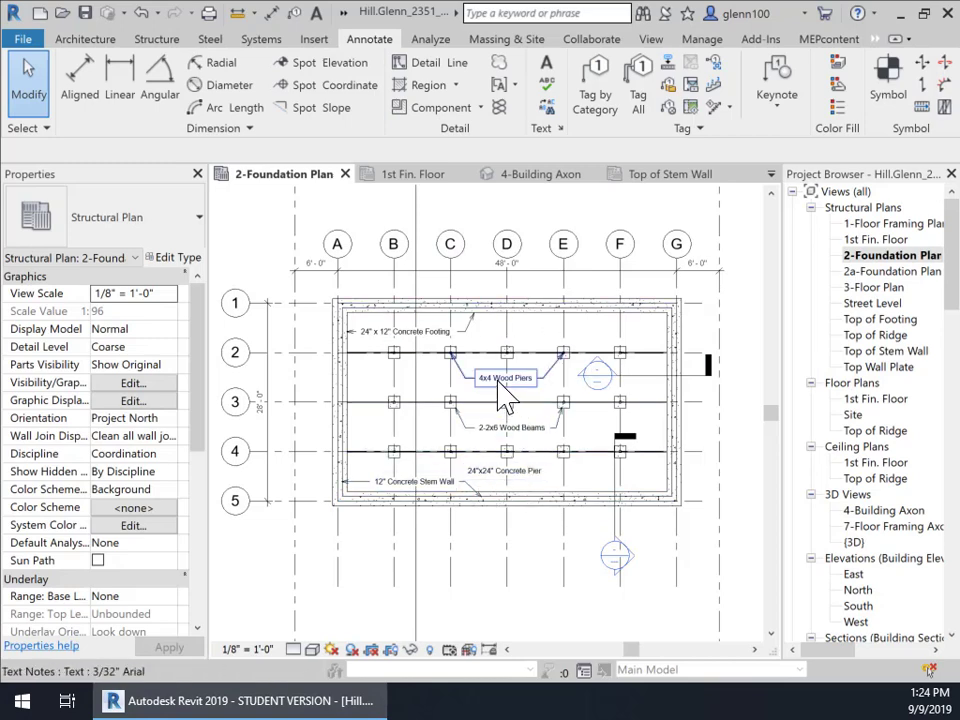
click(884, 272)
double_click(886, 272)
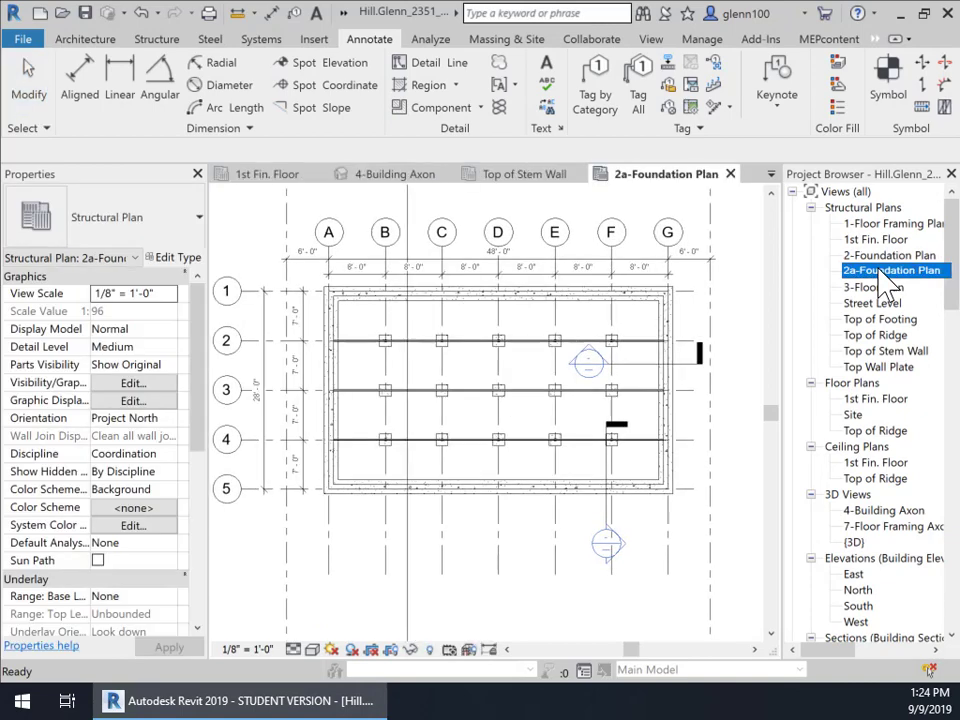
click(553, 78)
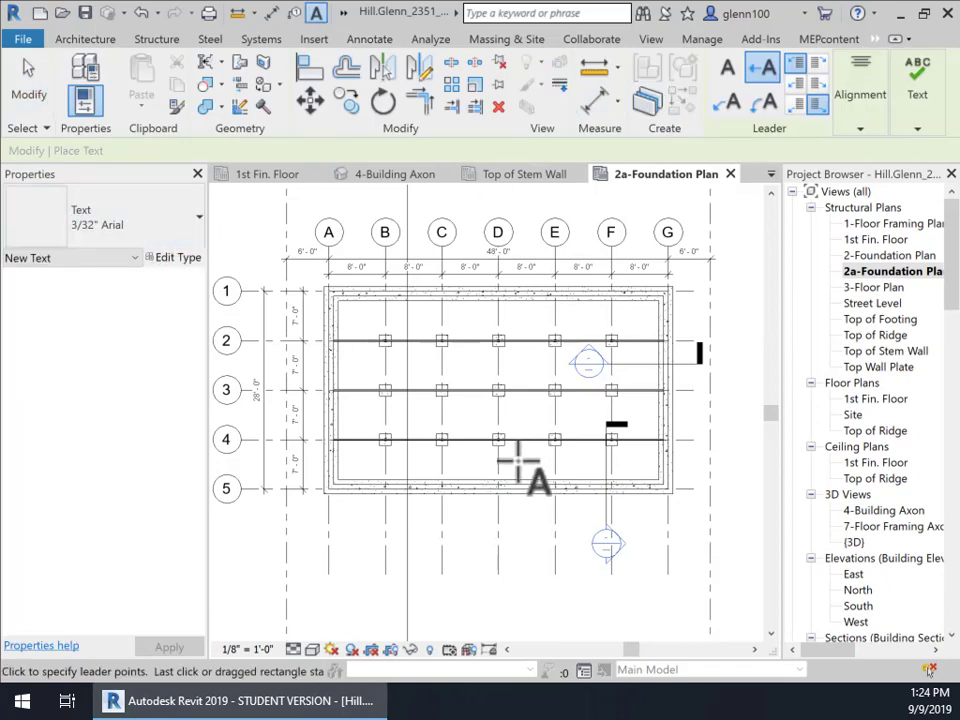
click(450, 462)
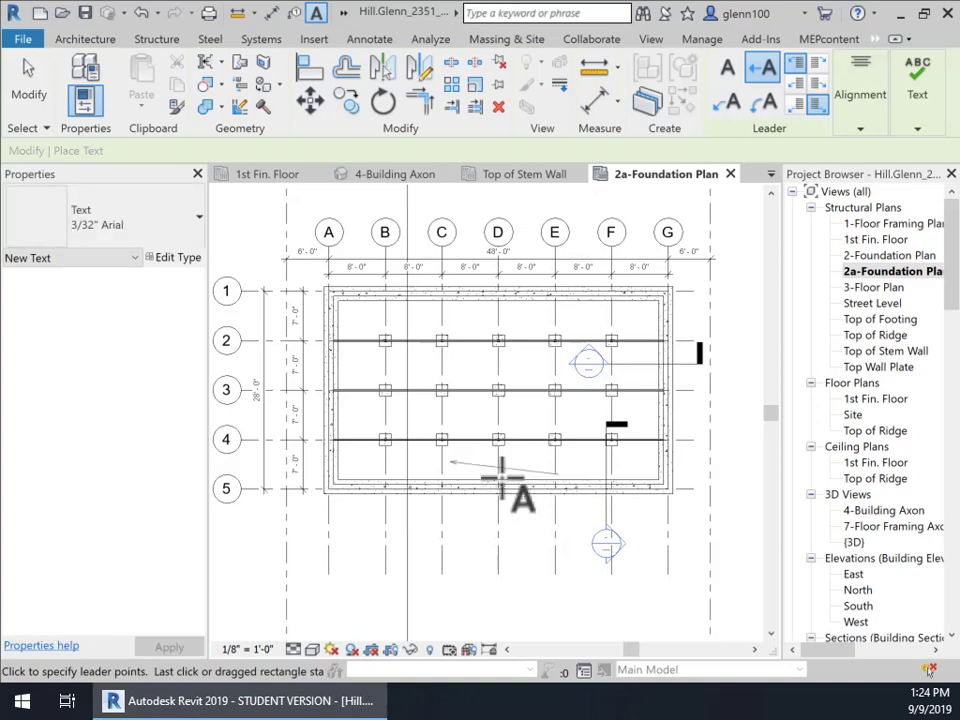
key(Escape)
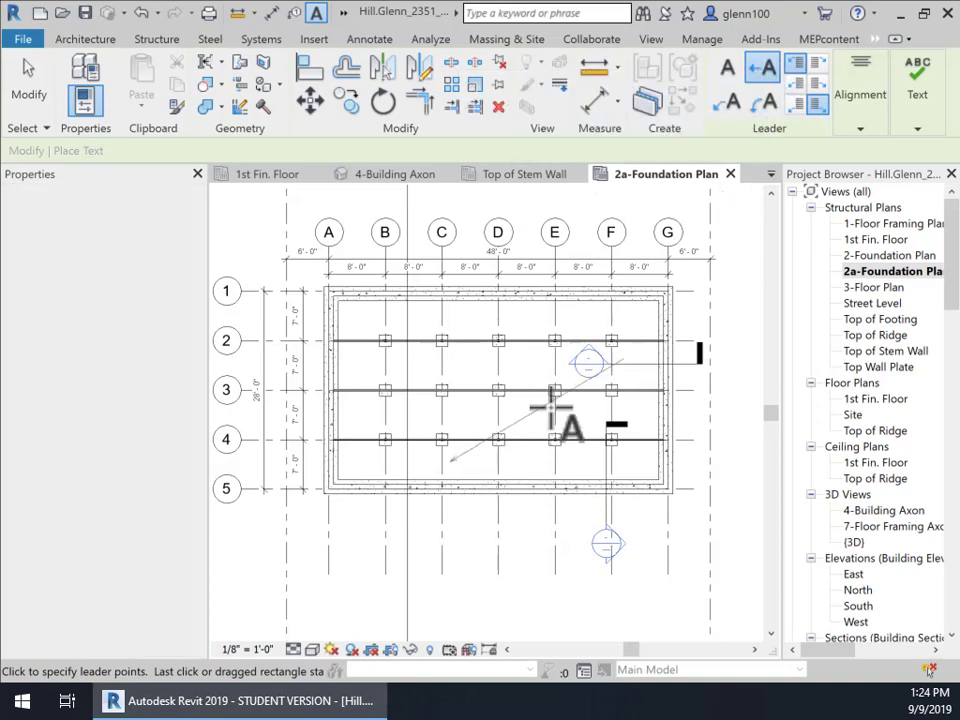
key(Escape)
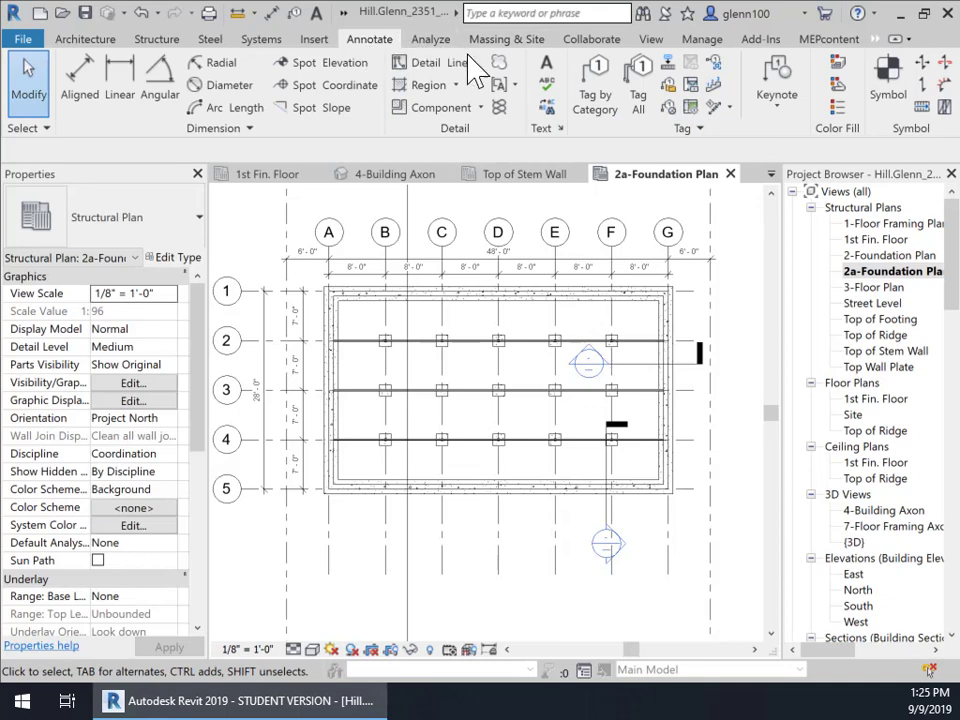
Step: Place the text note "2-2x6 Wood Beams" without a leader, between grid line 4 and the foundation wall, near grid line D
click(546, 66)
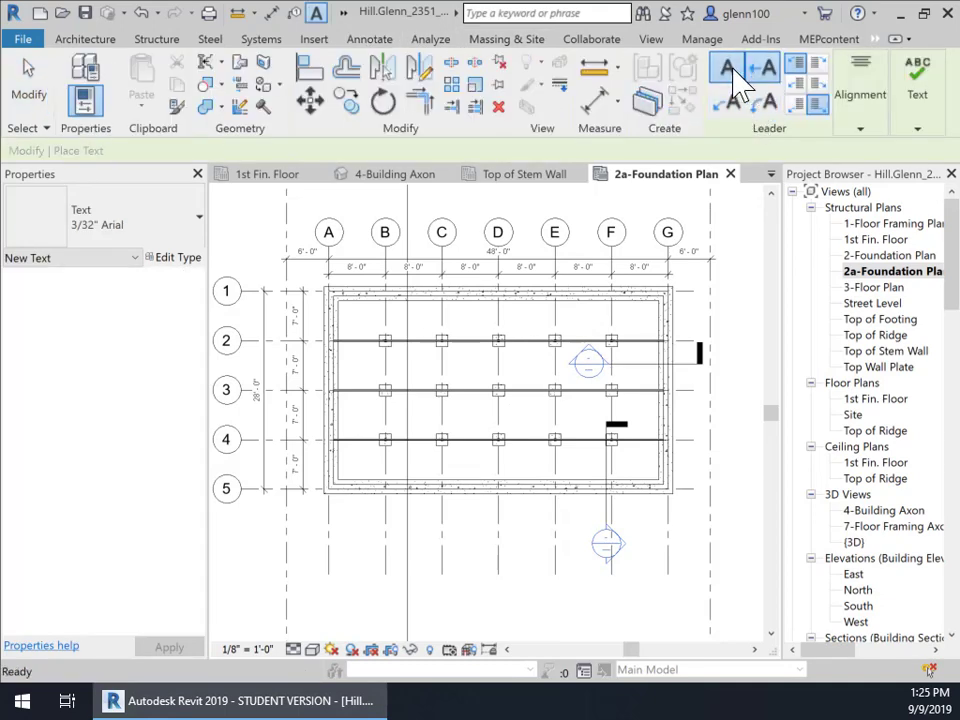
click(471, 463)
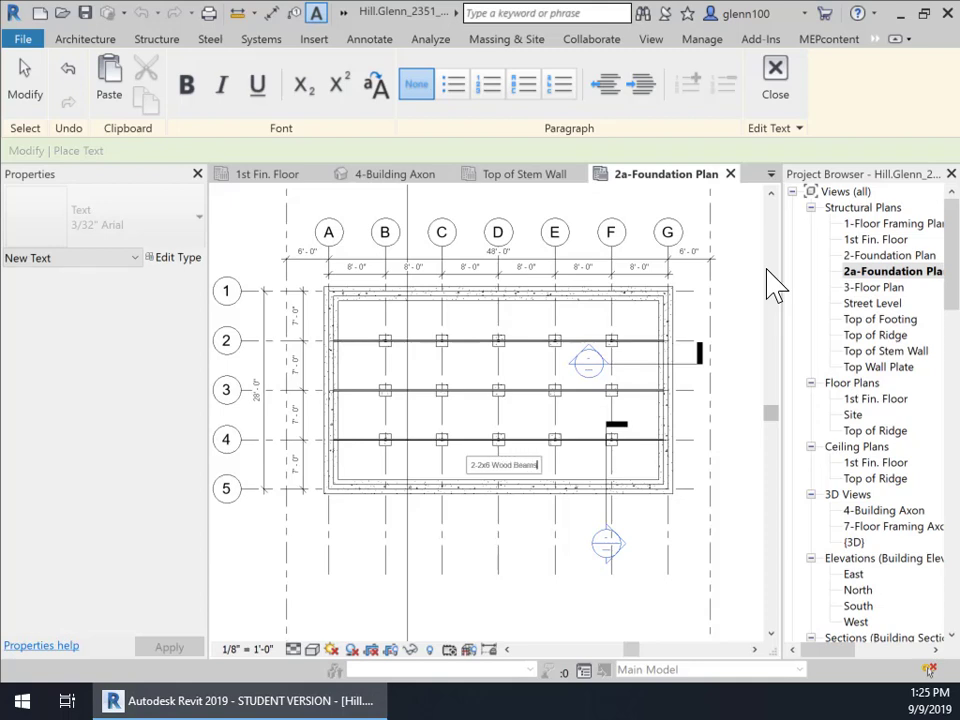
click(476, 540)
scroll(495, 485, up, 3)
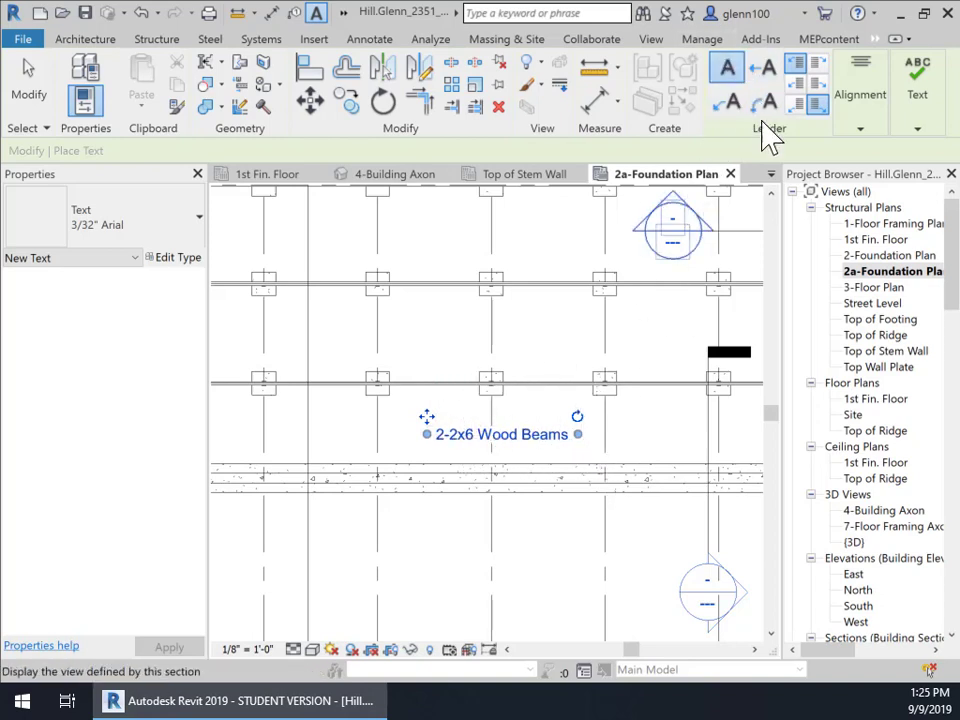
click(40, 88)
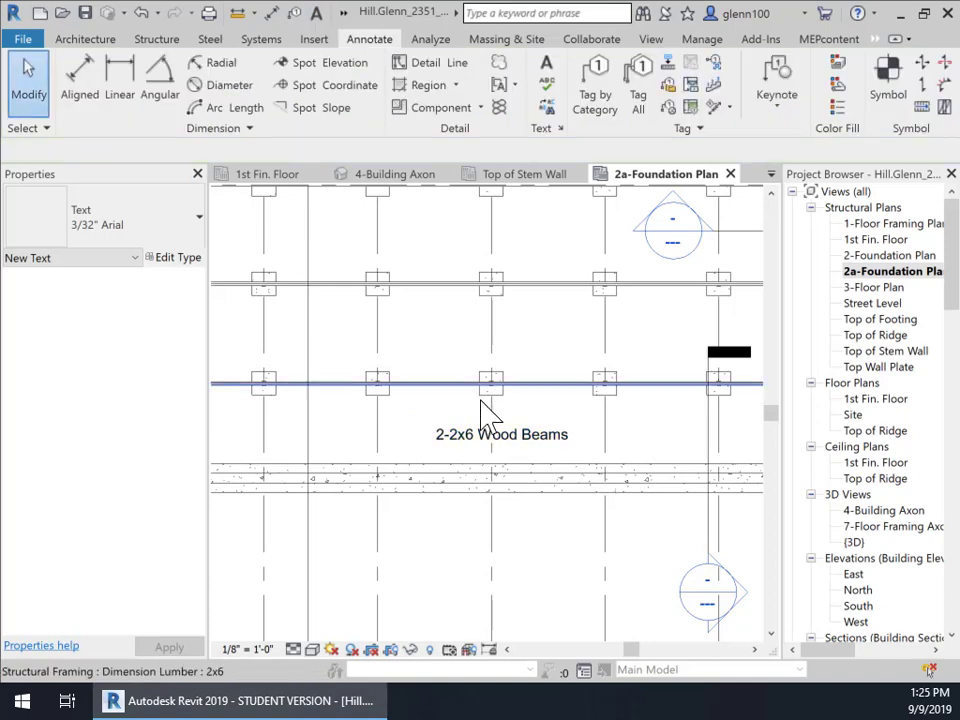
Step: Add a left side straight leader and a right side straight leader to the "2-2x6 Wood Beams" note
click(527, 452)
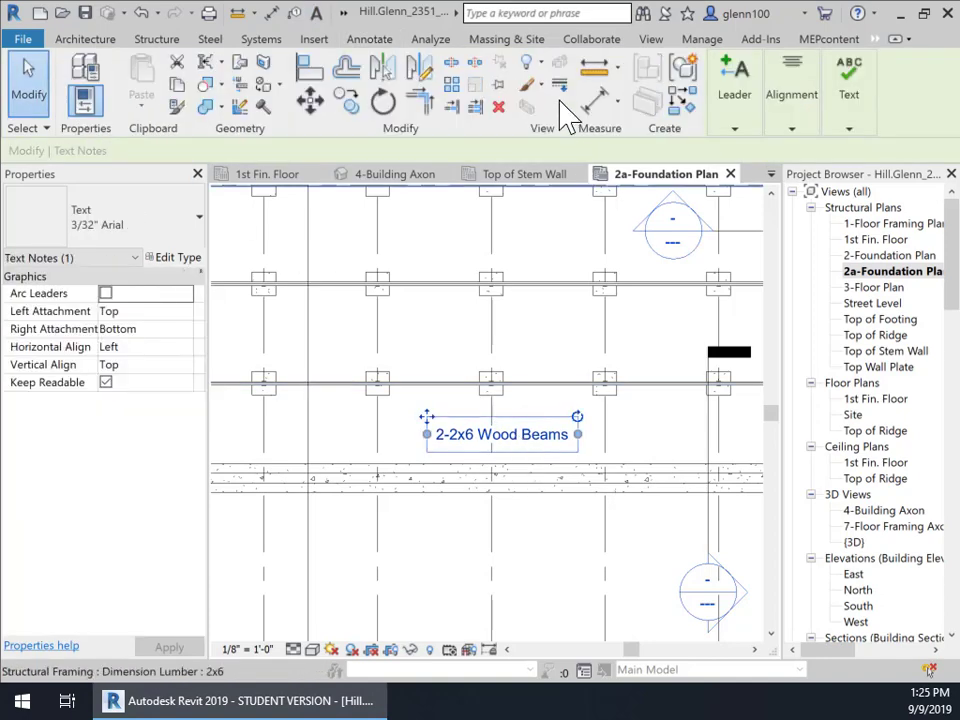
click(736, 130)
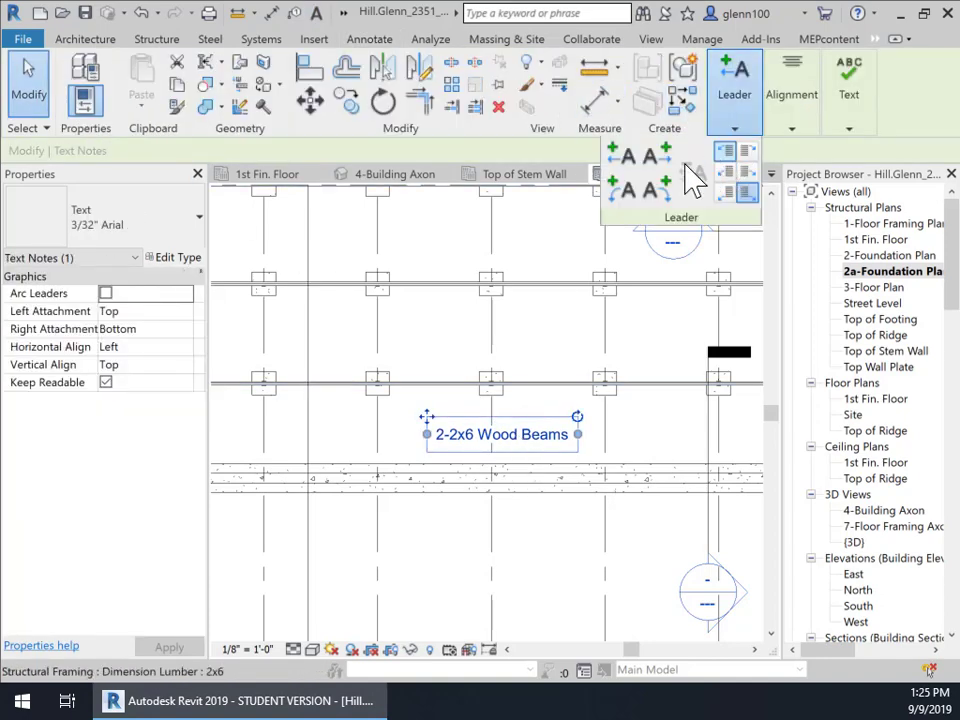
click(624, 160)
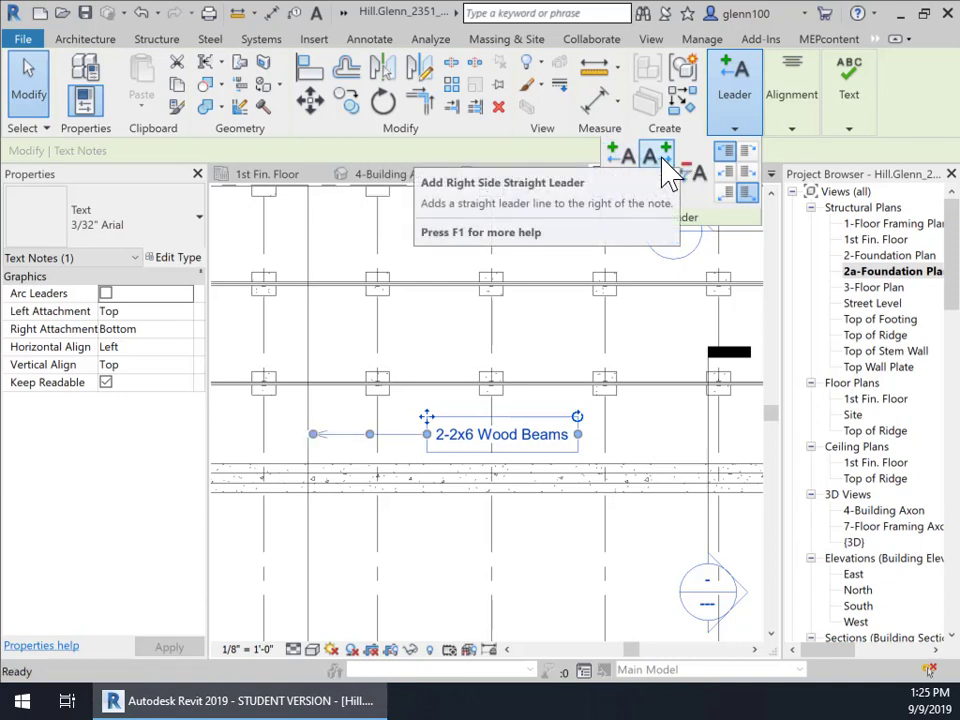
click(668, 172)
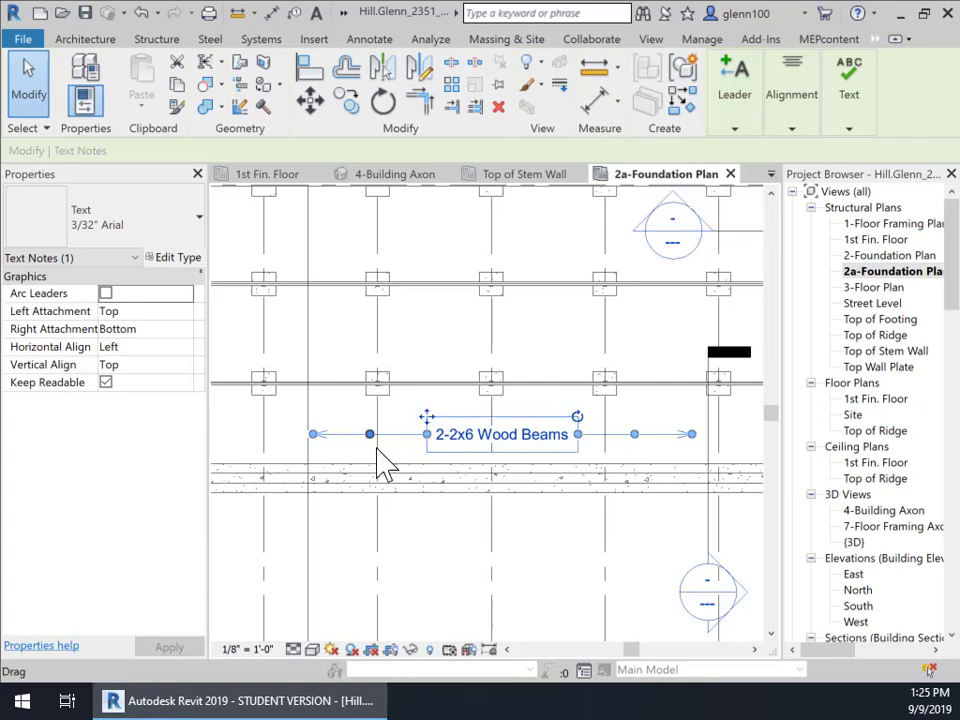
click(594, 530)
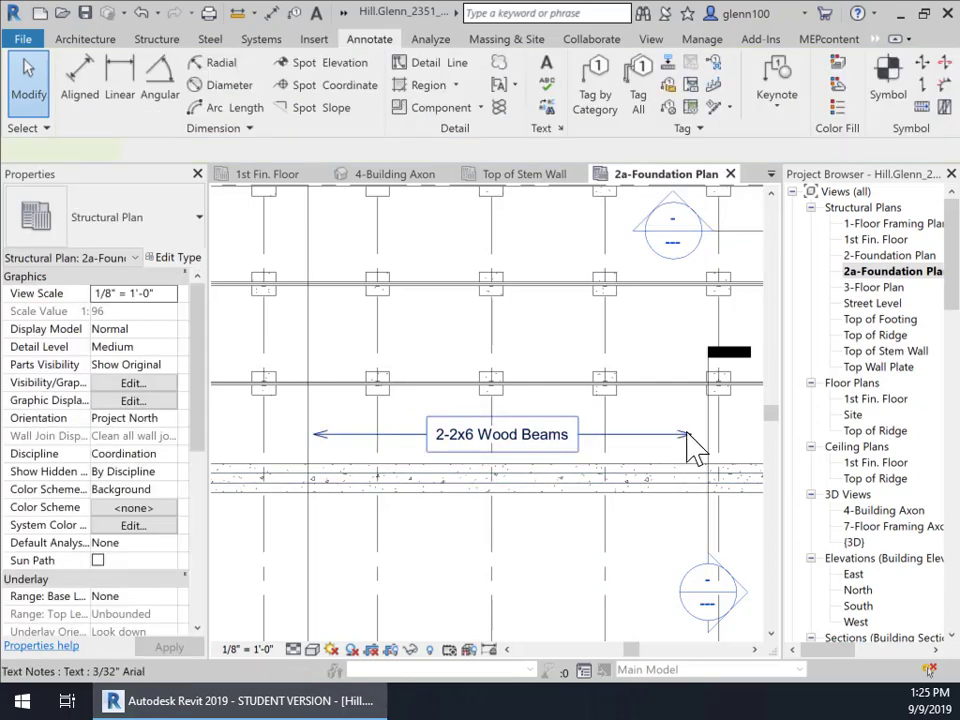
Step: Point both leader arrows at the grid 4 beam, between B–C and E–F, keeping a horizontal shoulder beside the text on each side
click(690, 444)
drag(696, 446, 613, 434)
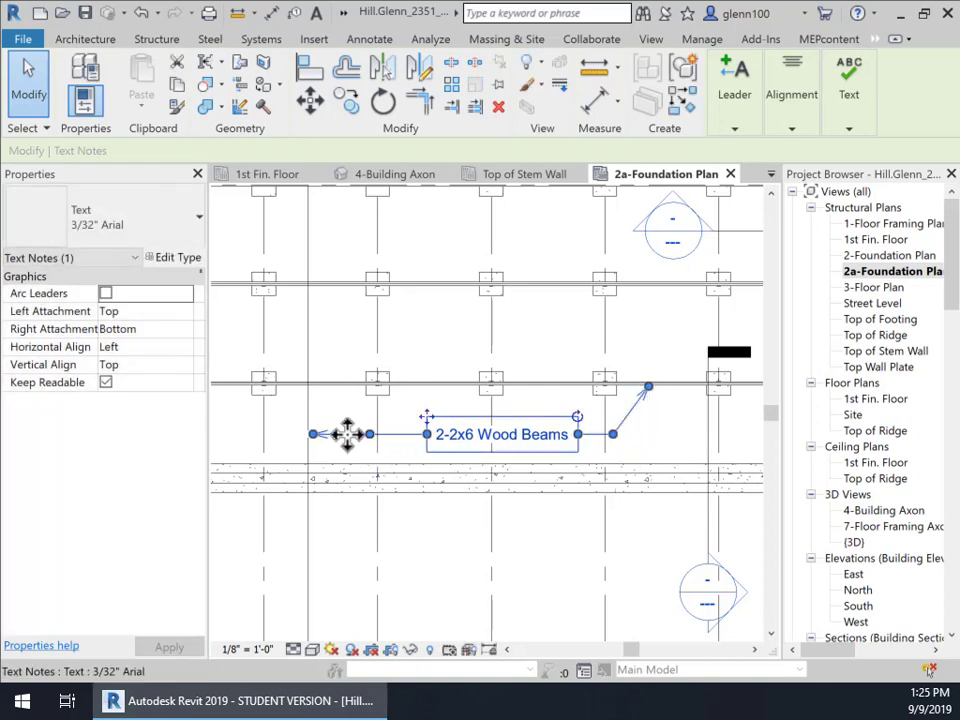
drag(313, 433, 315, 385)
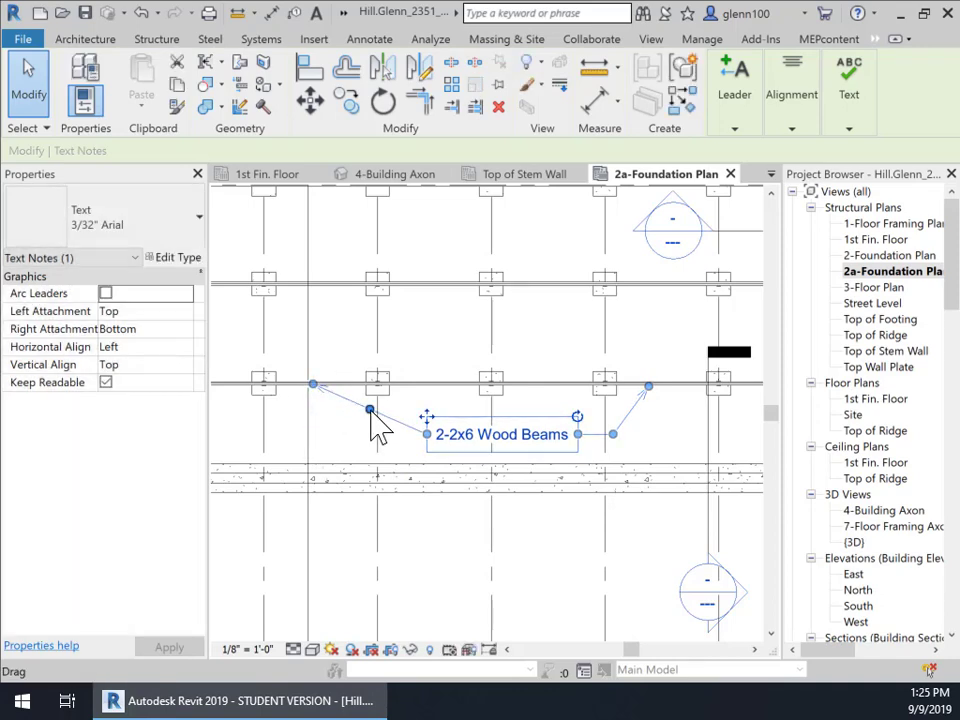
drag(369, 433, 370, 434)
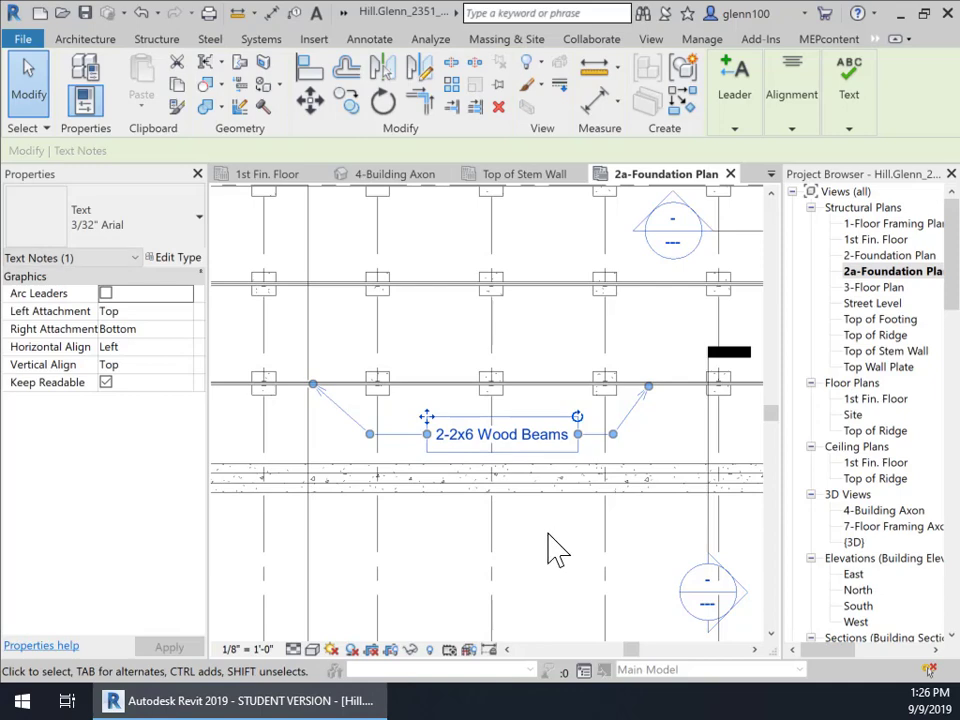
click(555, 547)
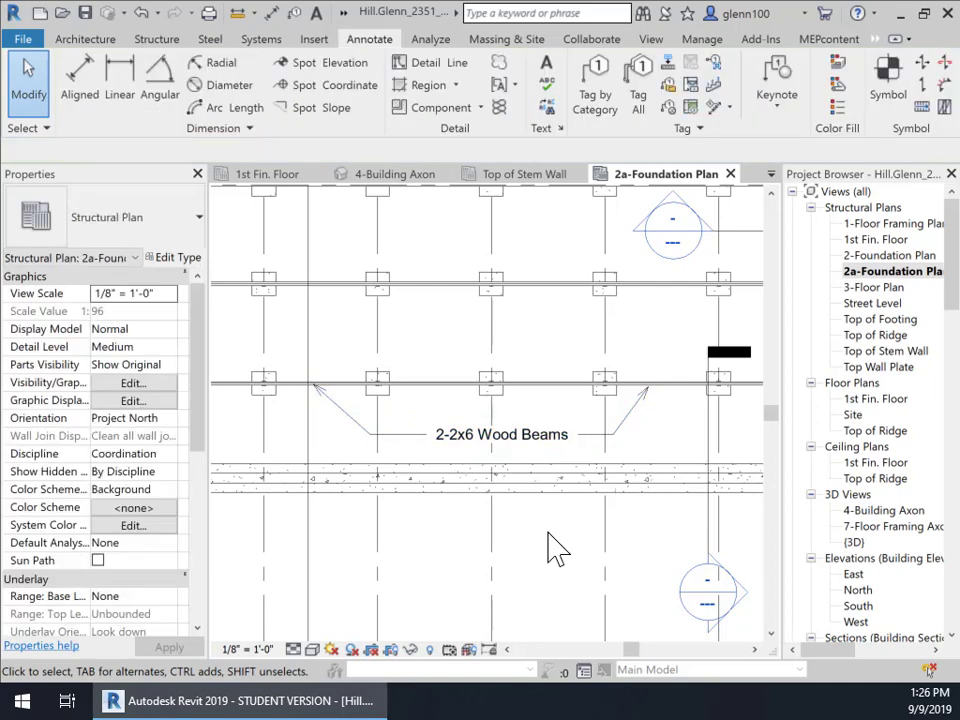
Step: Select the "2-2x6 Wood Beams" text note with its two leaders
click(481, 451)
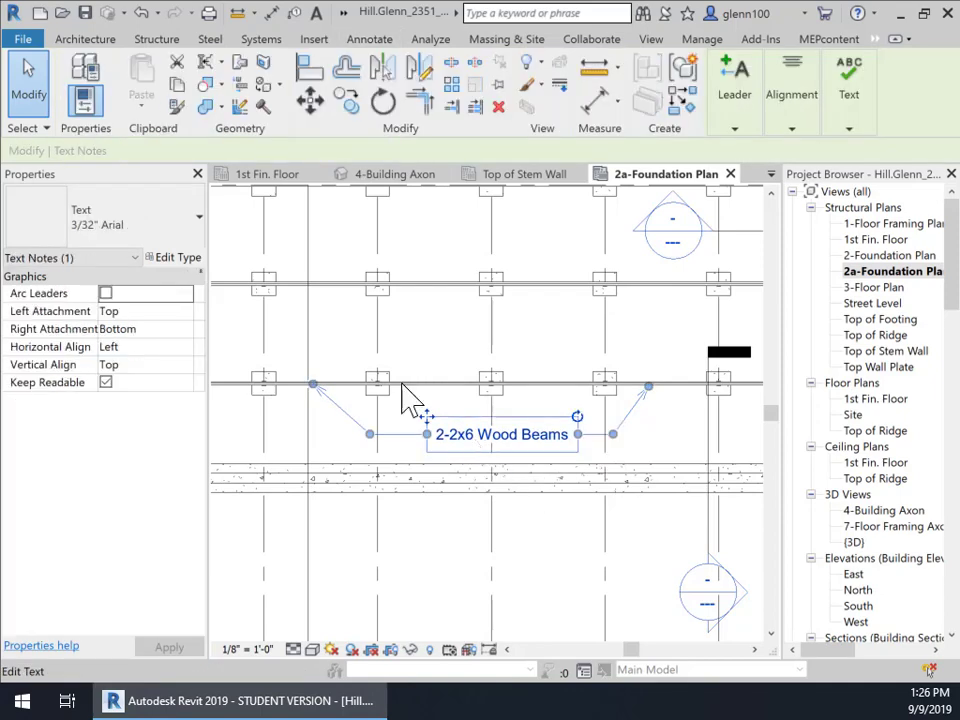